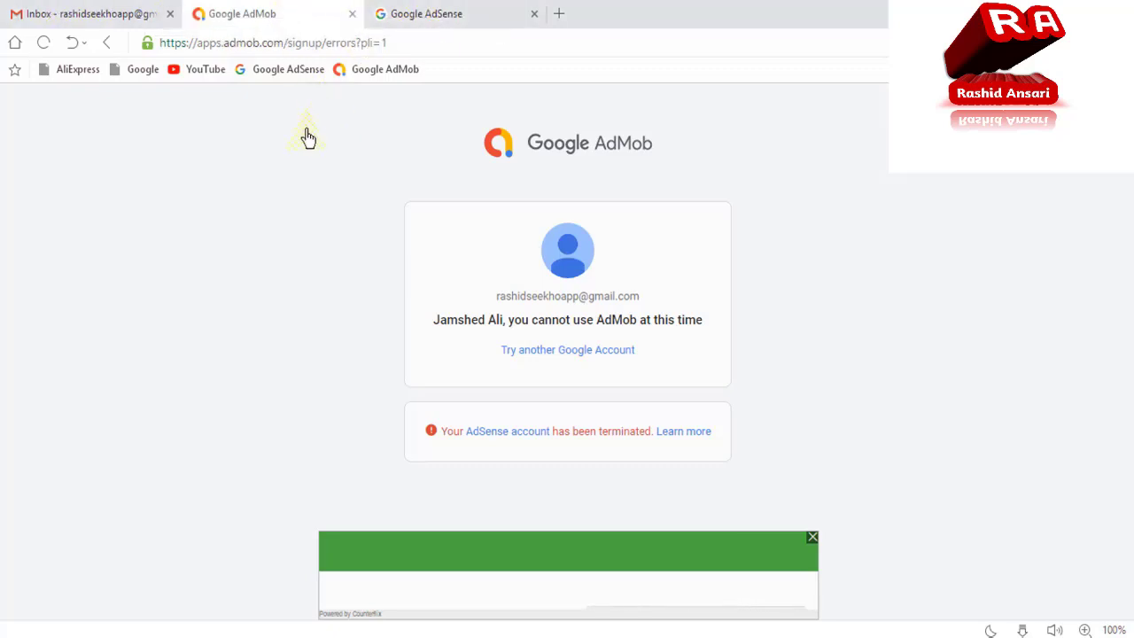
Check the AdSense account status page, and read the "Google AdSense Account Disabled" email in Gmail.
left_click(99, 11)
left_click(450, 12)
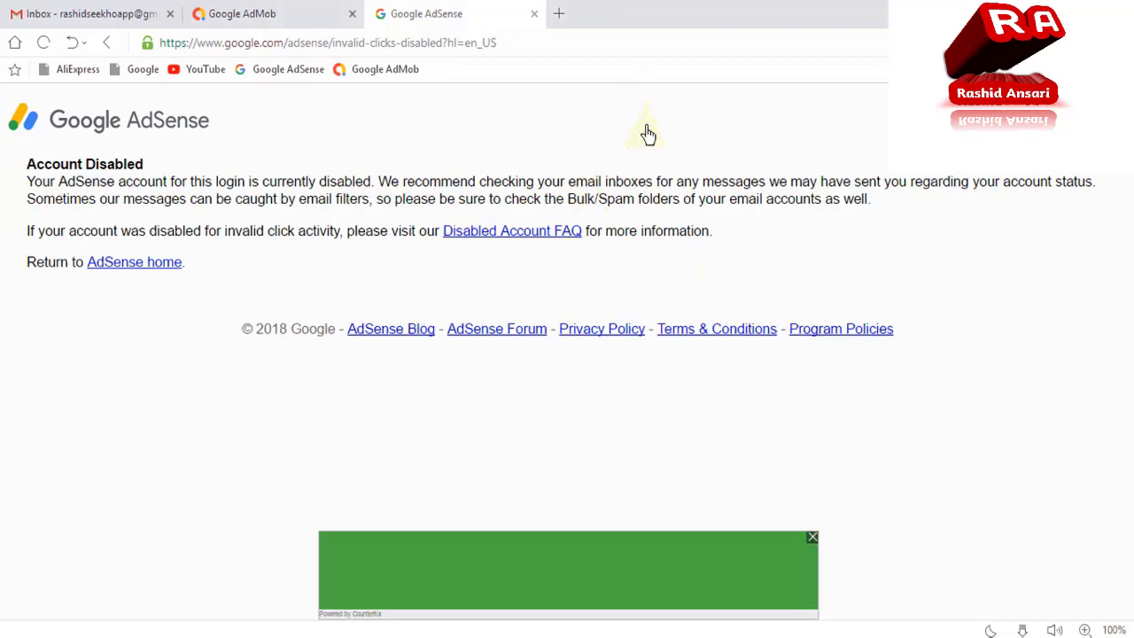
left_click(120, 8)
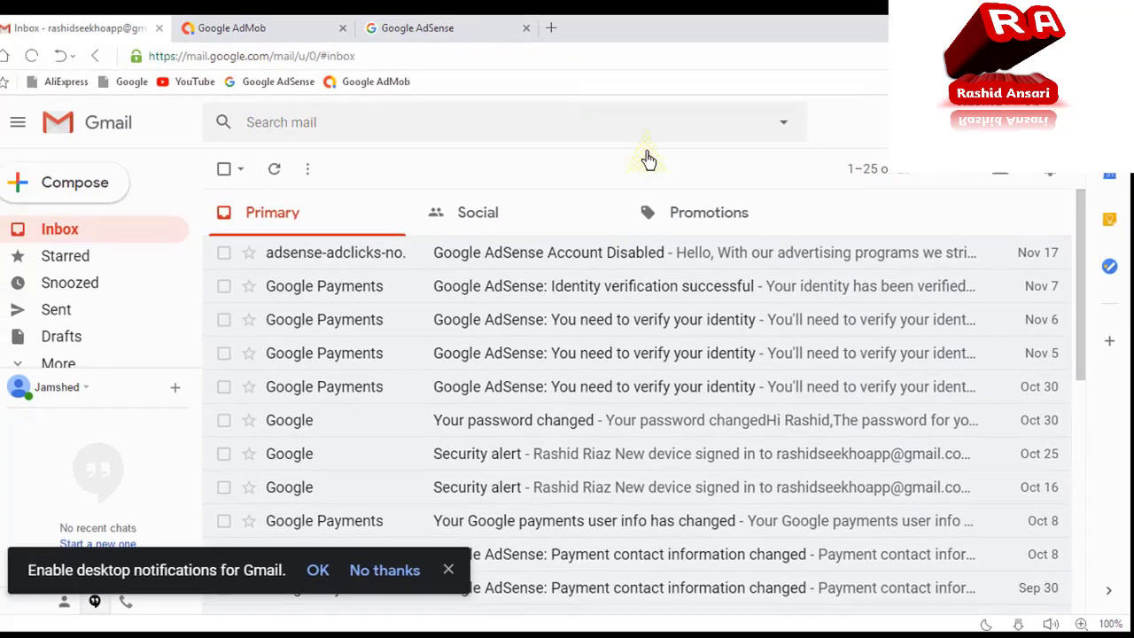
left_click(612, 257)
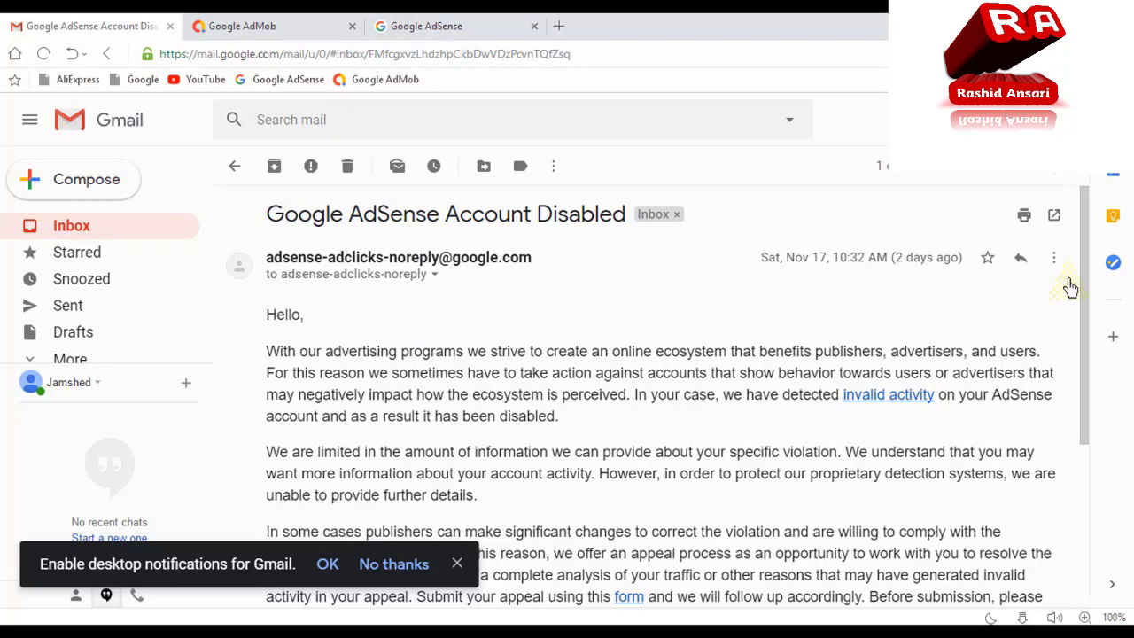
left_click_drag(1084, 283, 1092, 394)
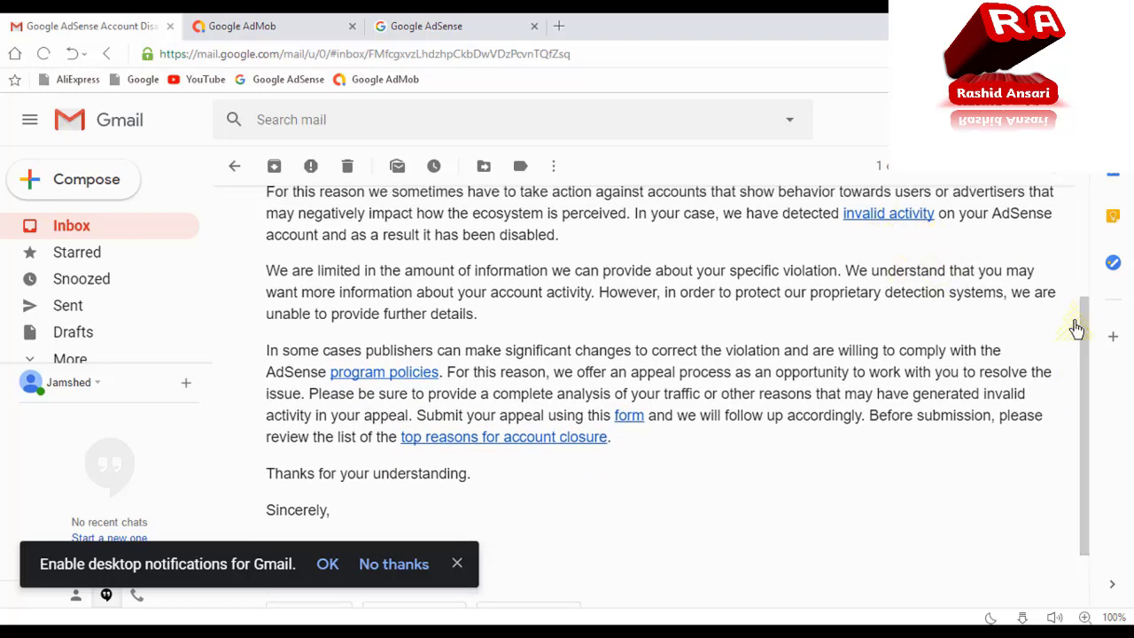
left_click_drag(1089, 342, 1038, 200)
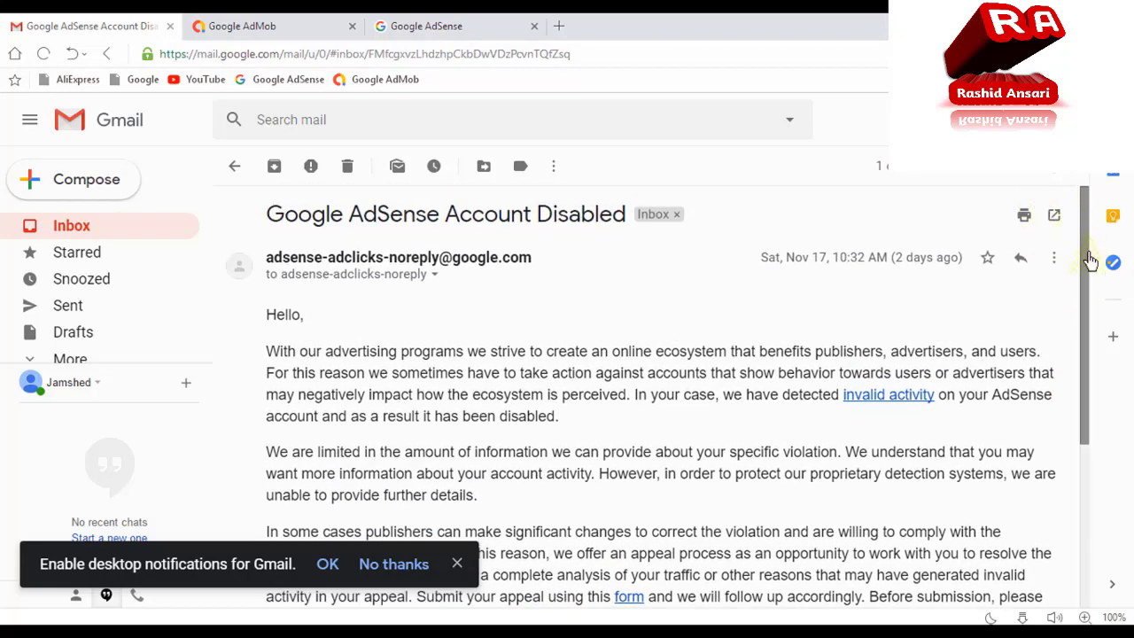
left_click_drag(1089, 264, 1096, 326)
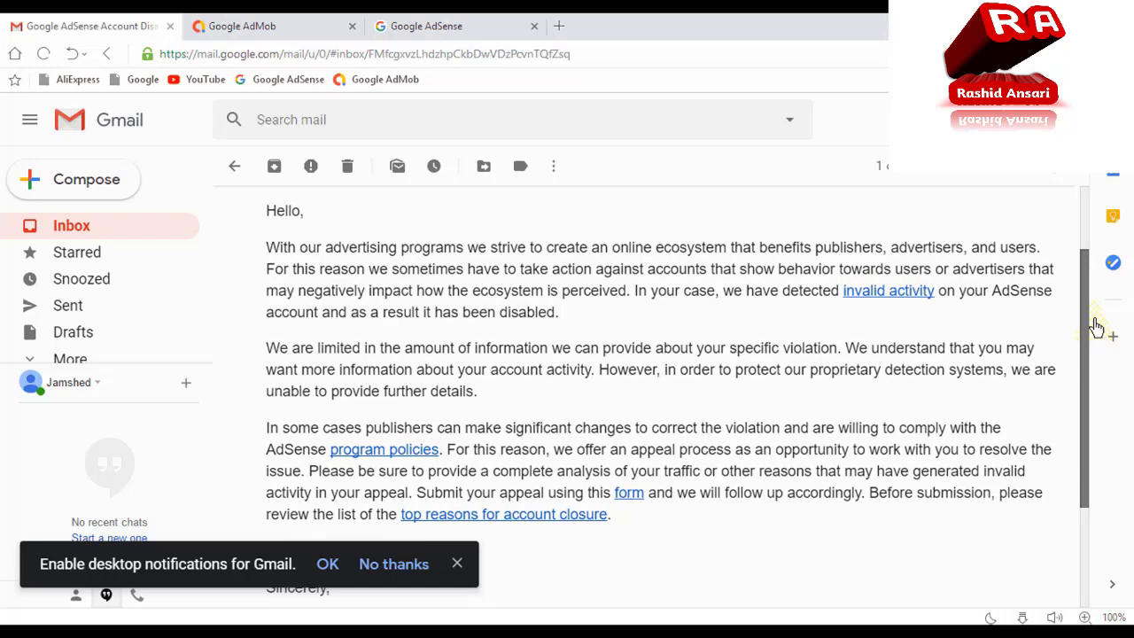
mouse_move(1096, 326)
left_mouse_down()
mouse_move(1089, 294)
mouse_move(1096, 360)
mouse_move(1096, 274)
mouse_move(1102, 342)
left_mouse_up()
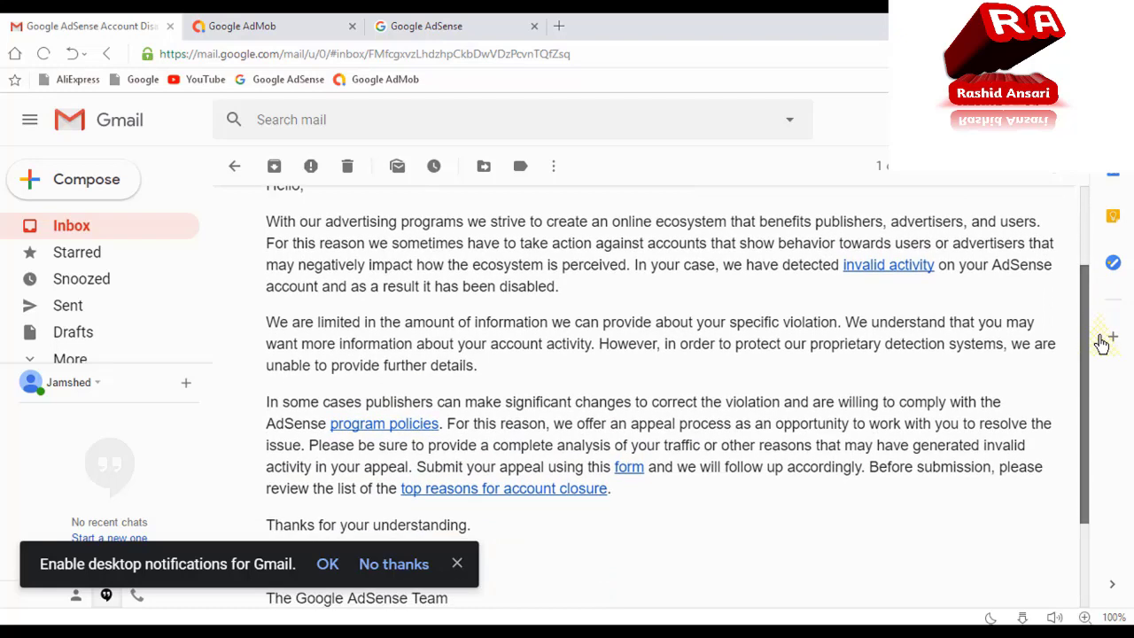
Return to the inbox and look through the older AdSense, AdMob and Google Payments messages.
left_click(94, 227)
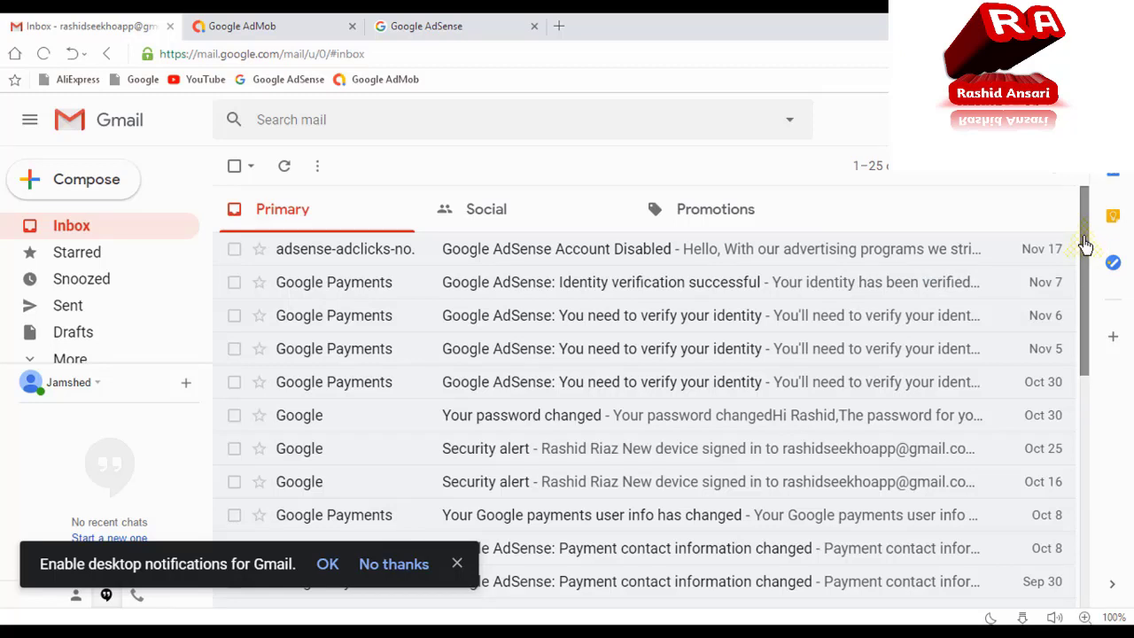
left_click_drag(1085, 245, 1108, 525)
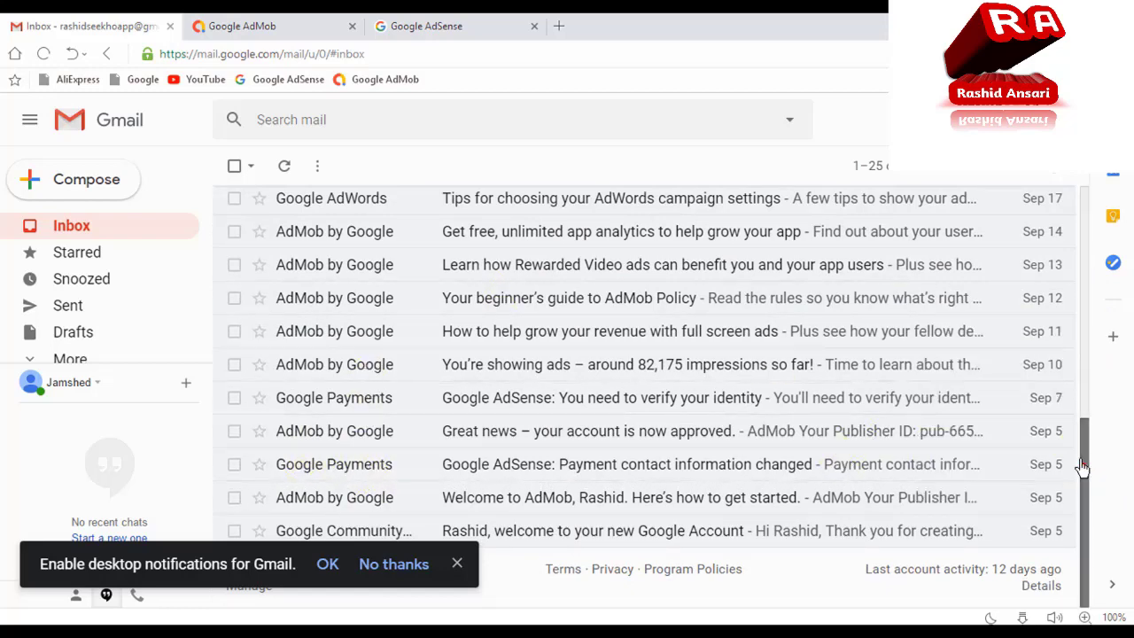
left_click_drag(1087, 470, 1061, 219)
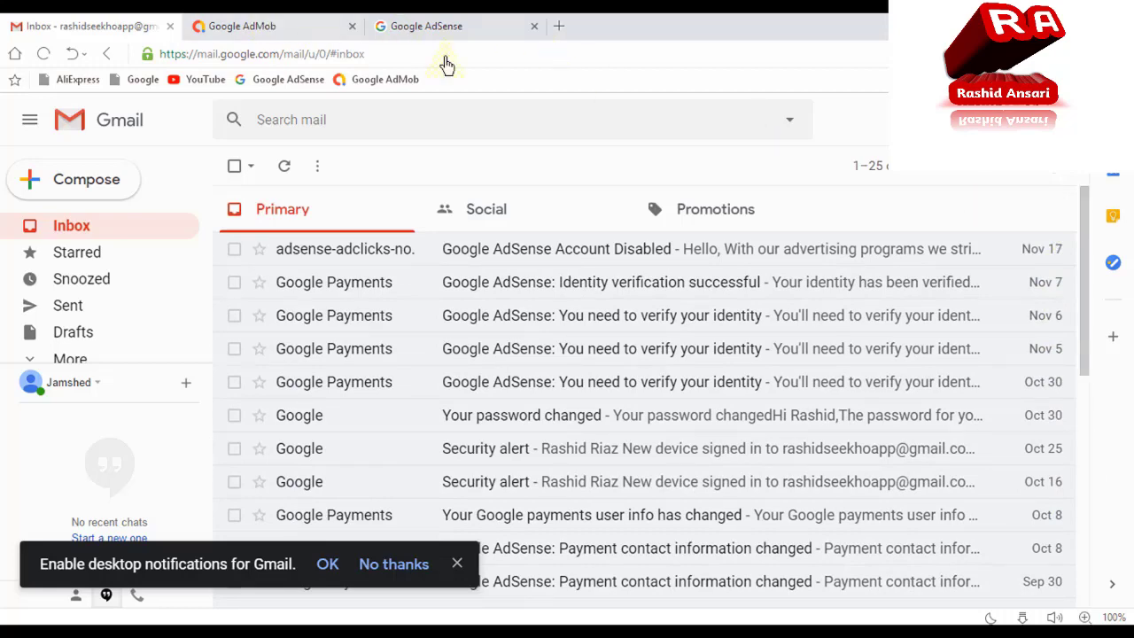
Reopen the "Google AdSense Account Disabled" email and allow desktop notifications for Gmail.
left_click(584, 259)
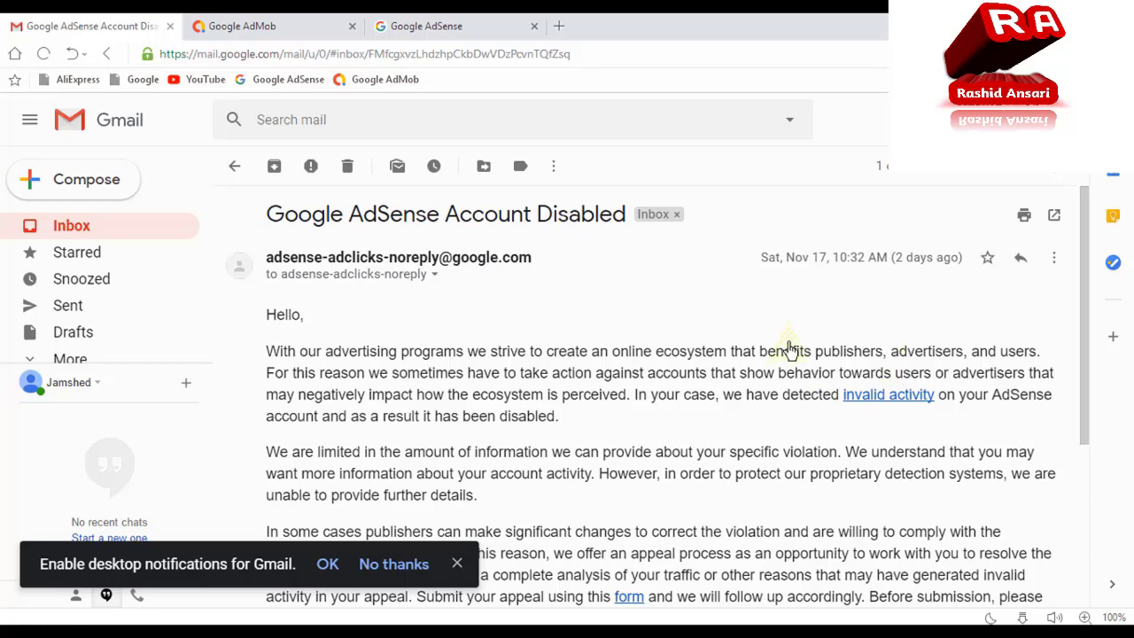
left_click_drag(1089, 226, 1089, 342)
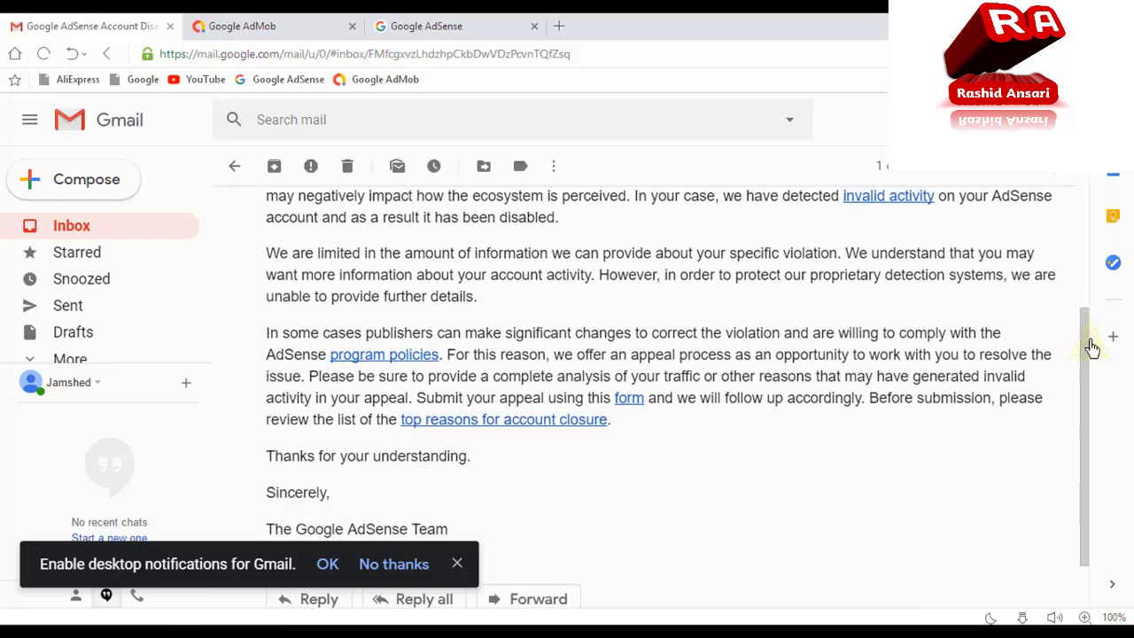
left_click(324, 562)
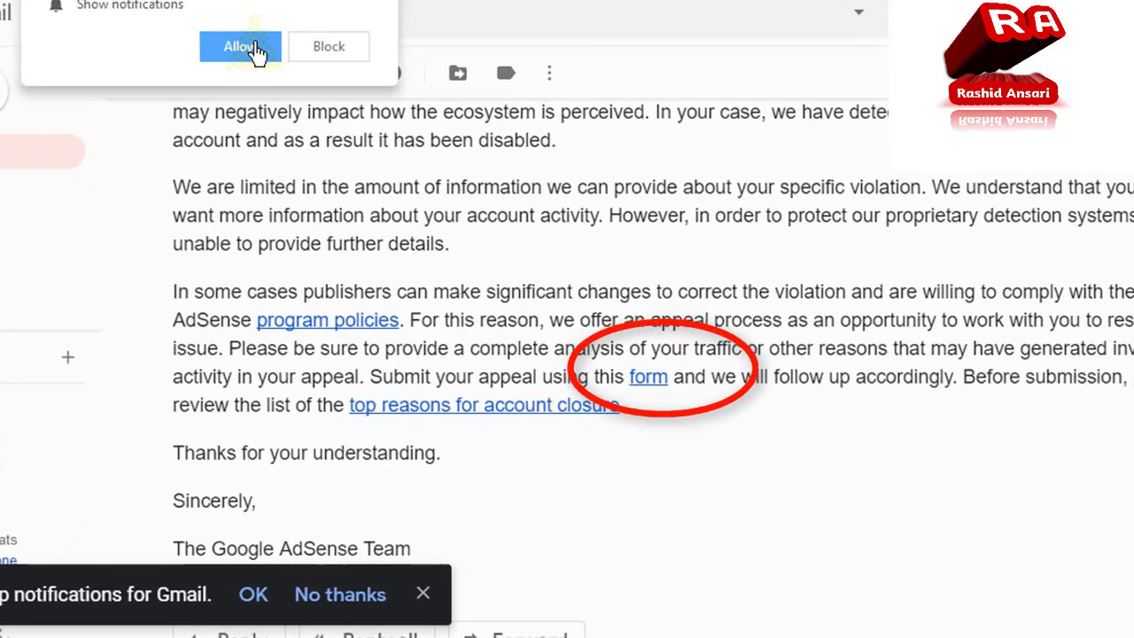
left_click(314, 136)
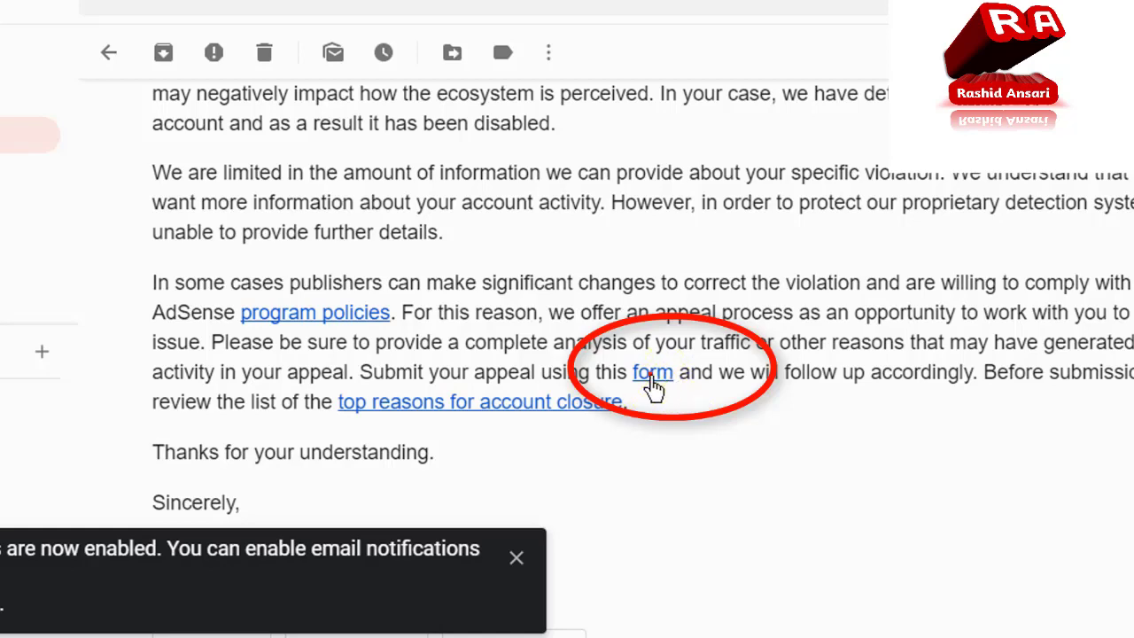
Open the appeal form linked in the email and review its instructions and recommended resources down to the name field.
left_click(651, 376)
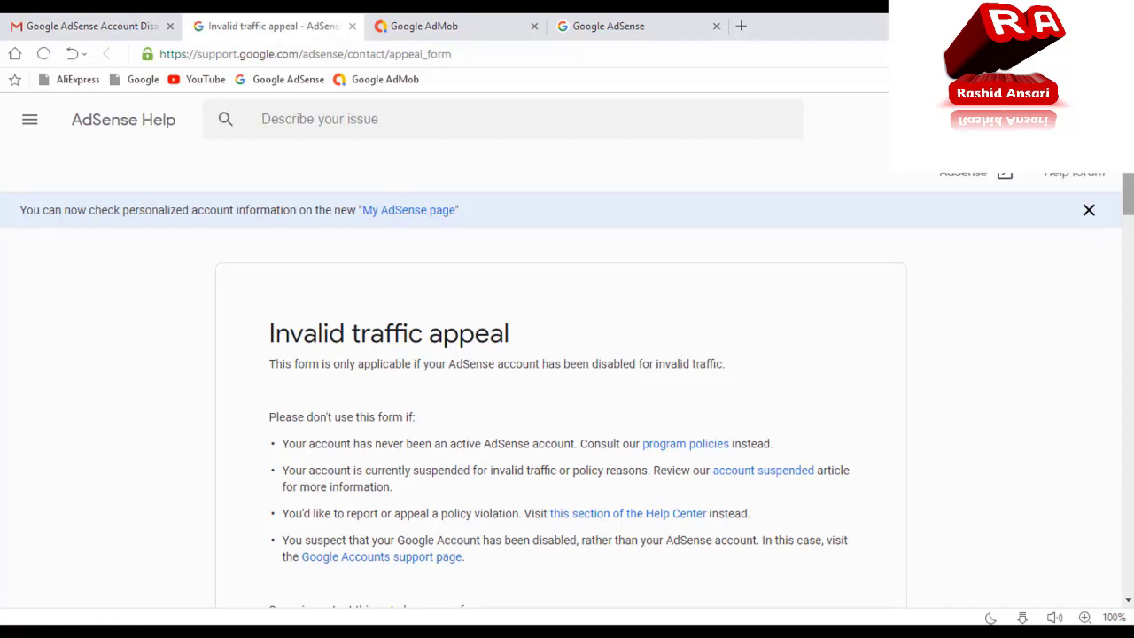
scroll(567, 372, "down", 3)
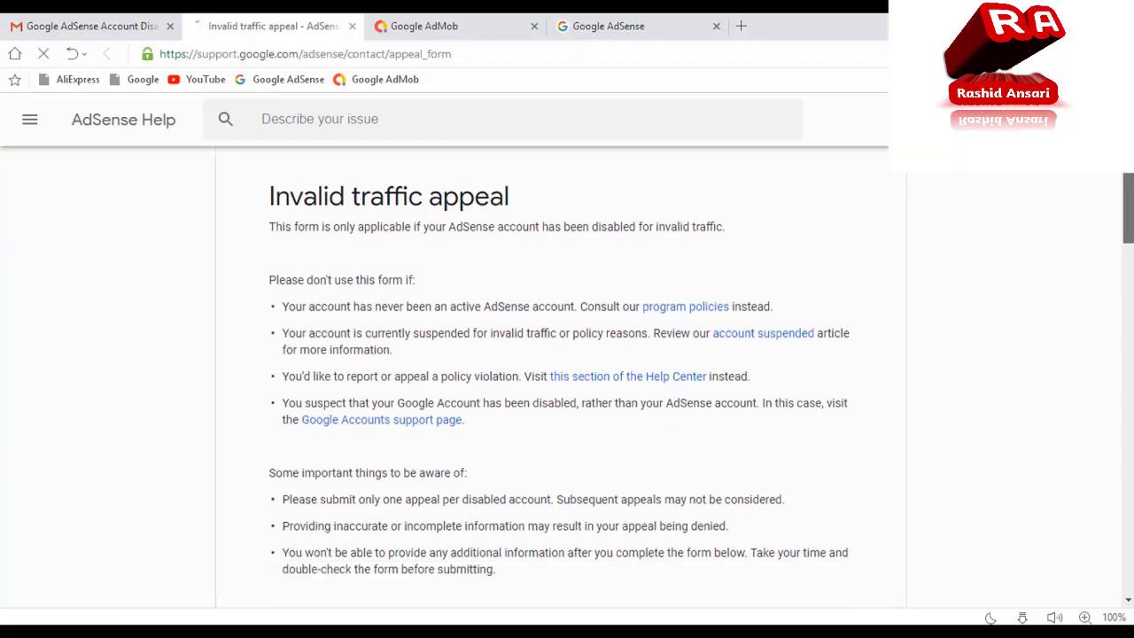
scroll(568, 372, "down", 3)
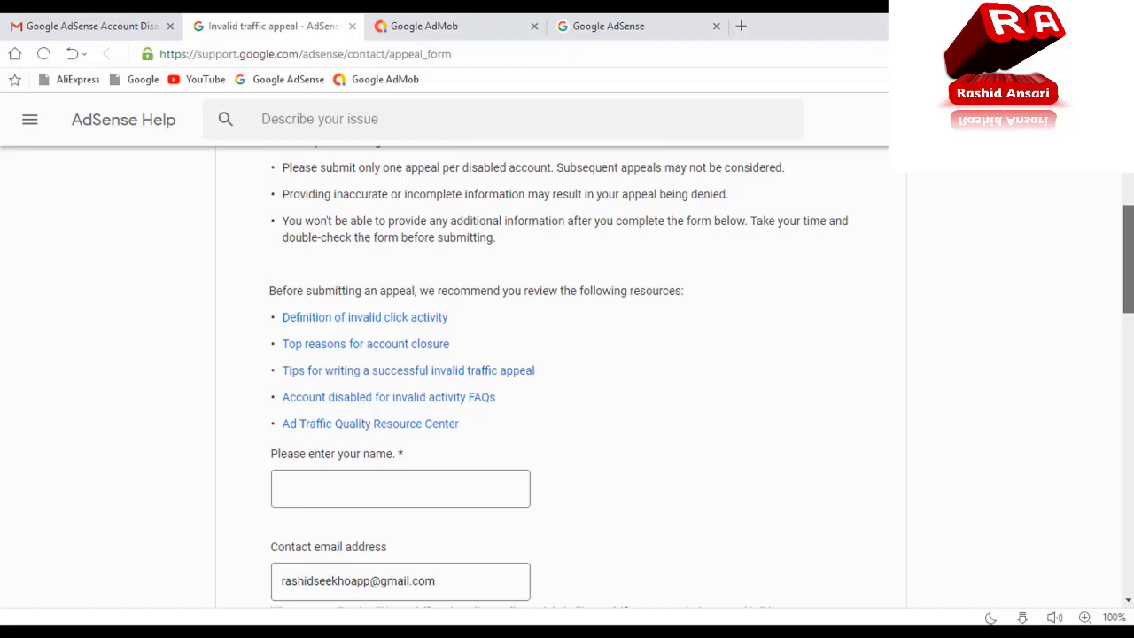
scroll(567, 372, "down", 1)
scroll(567, 372, "down", 1)
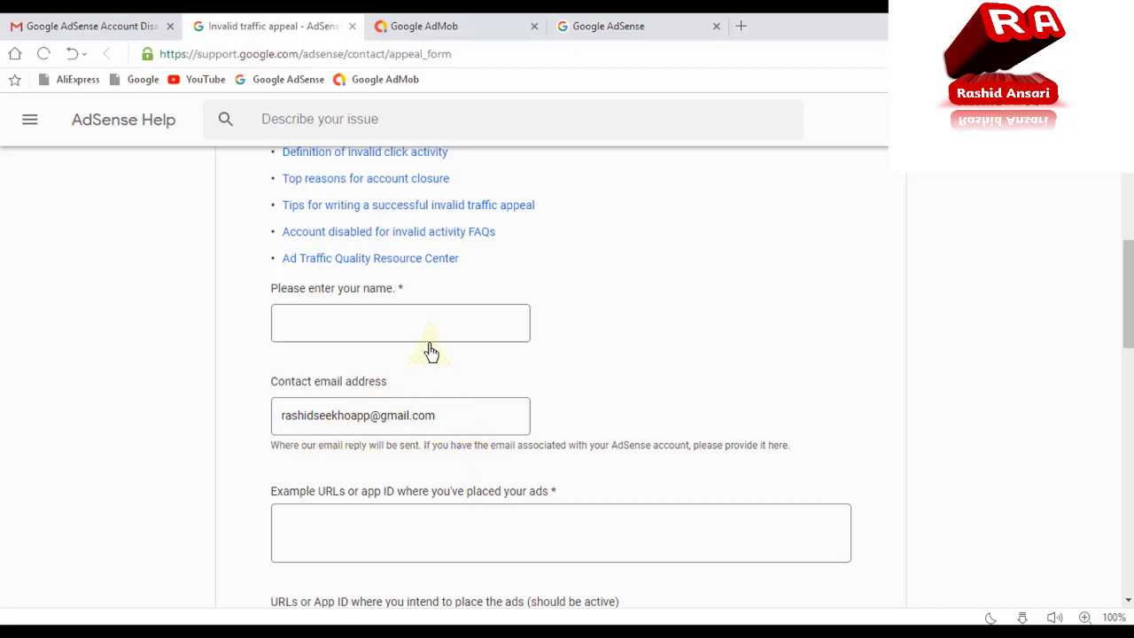
Check the account holder's name on the AdMob page and enter it in the appeal form's name field.
left_click(434, 23)
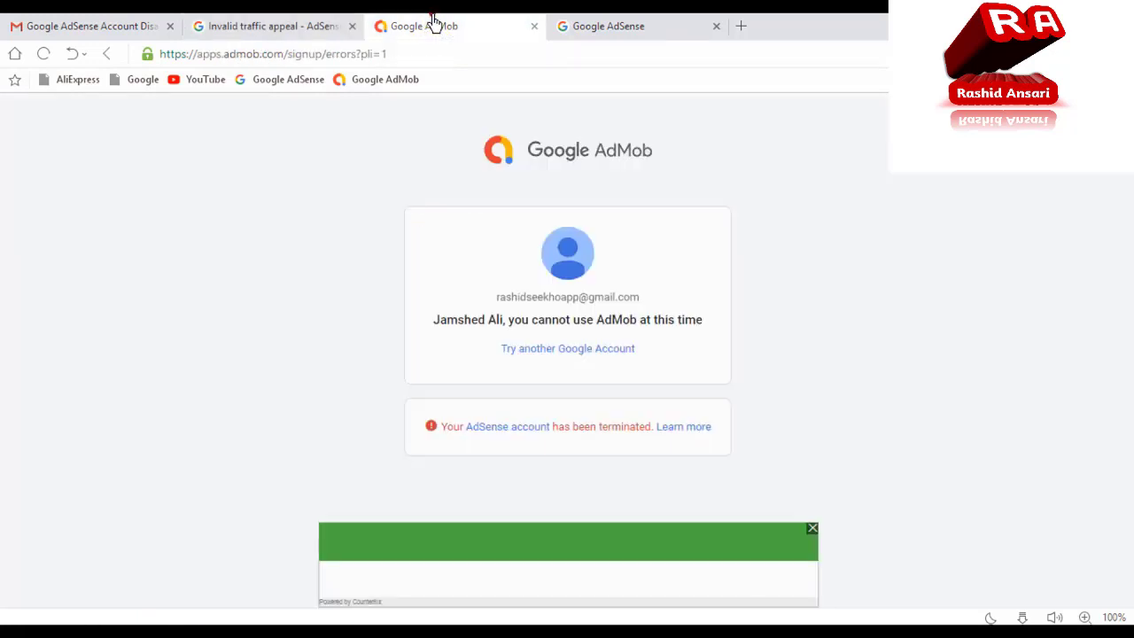
left_click(341, 20)
left_click(378, 324)
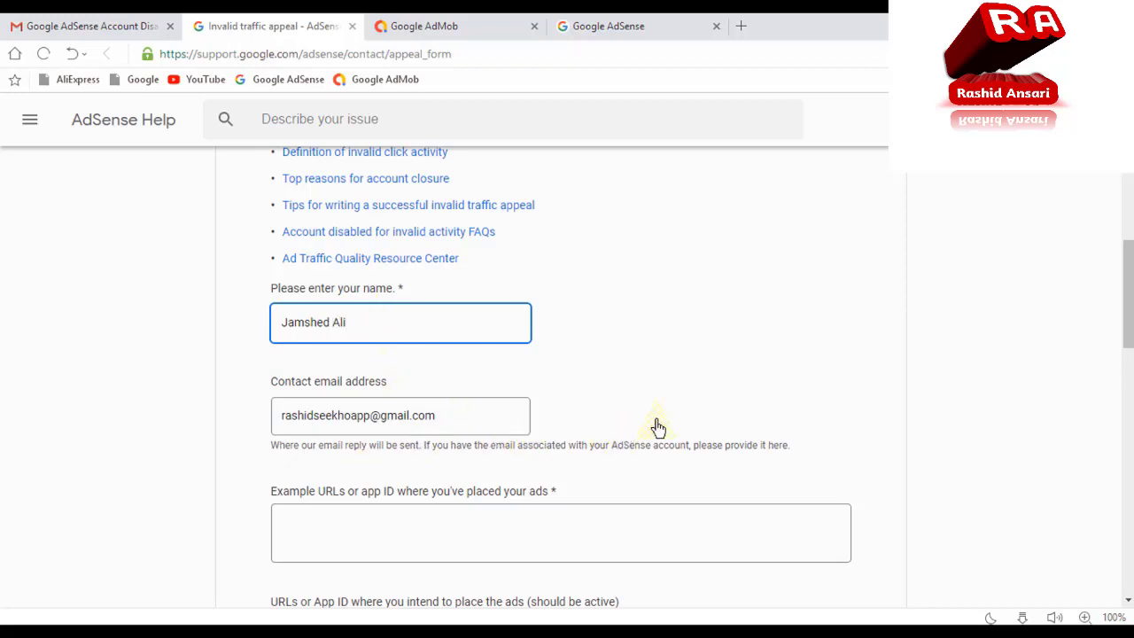
Copy the AdSense publisher ID from the untitled Notepad3 document for use in the appeal form.
scroll(1127, 293, "down", 1)
scroll(1127, 292, "down", 3)
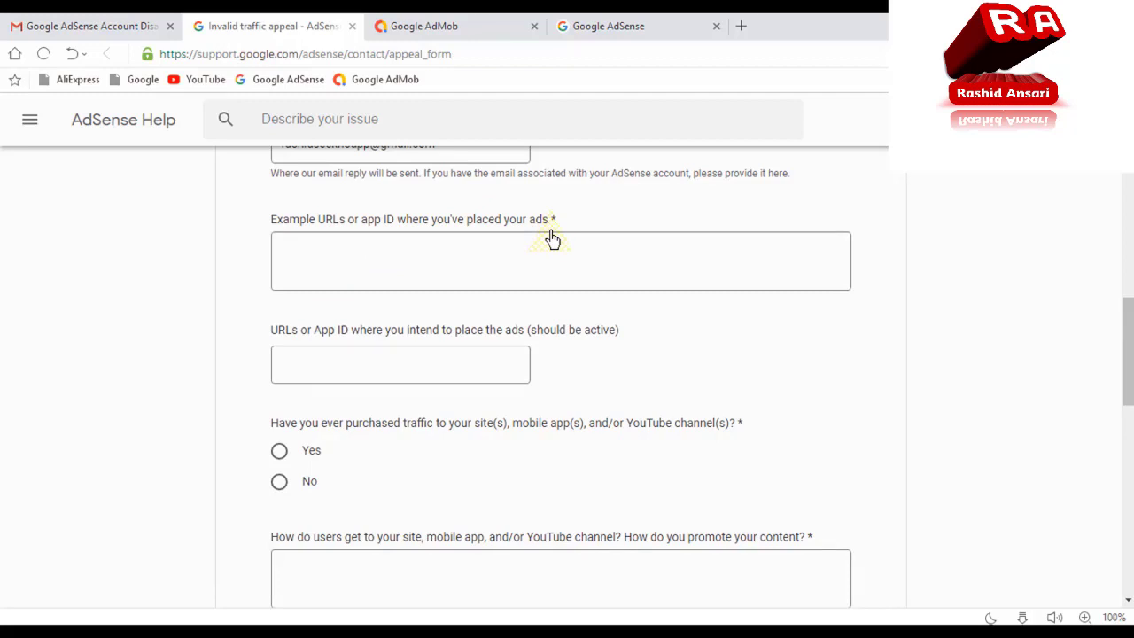
mouse_move(1127, 352)
left_mouse_down()
mouse_move(1127, 319)
mouse_move(1127, 342)
left_mouse_up()
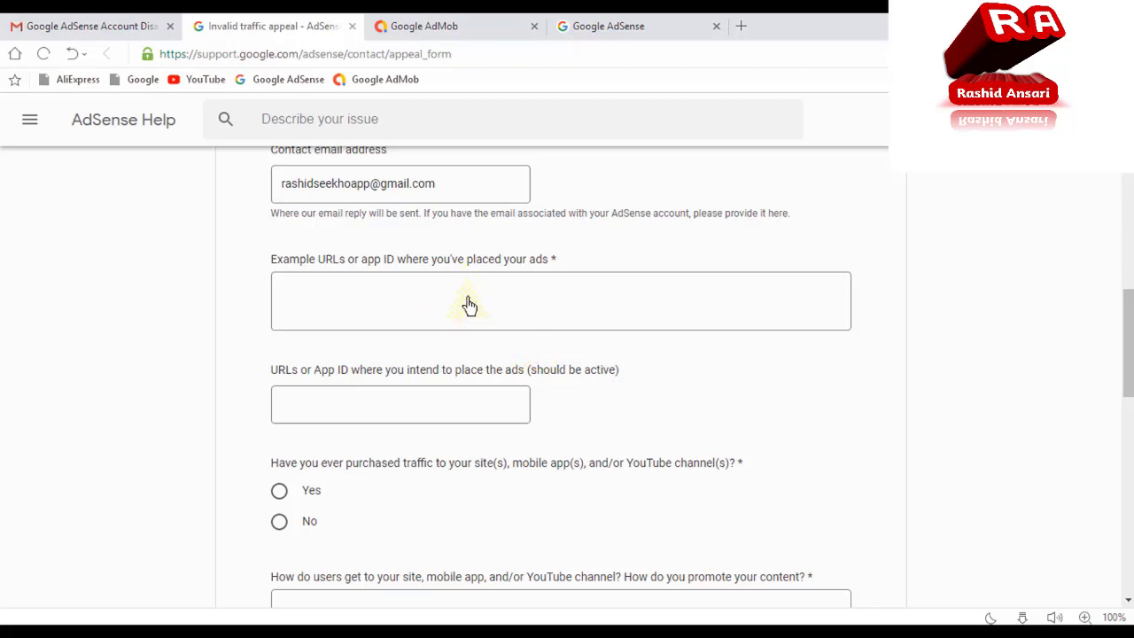
key("alt+Tab")
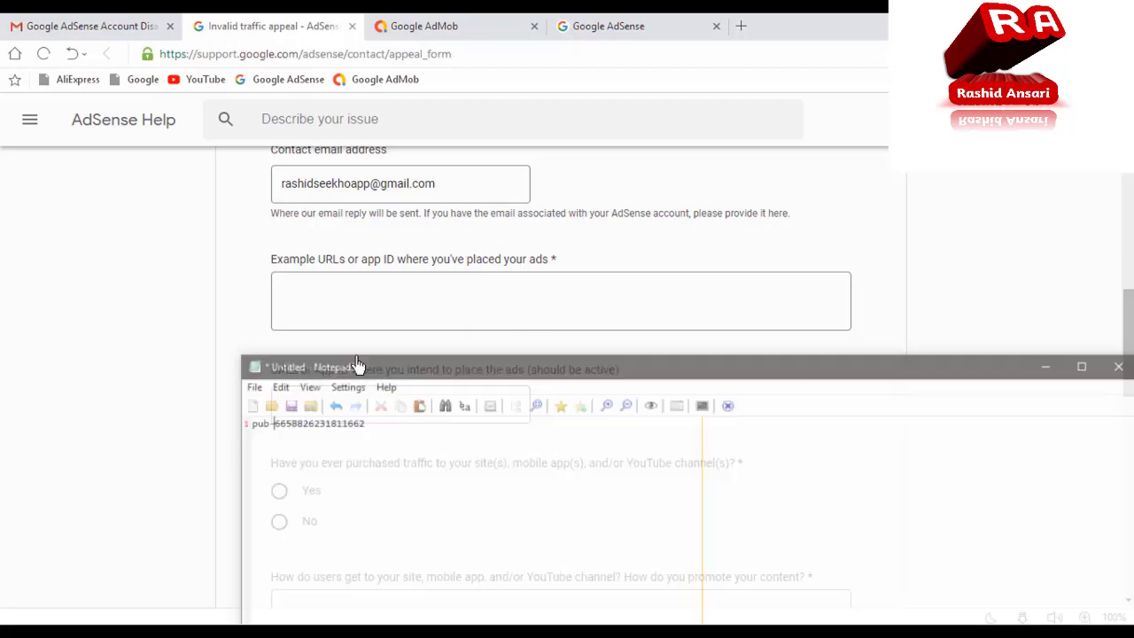
left_click(391, 422)
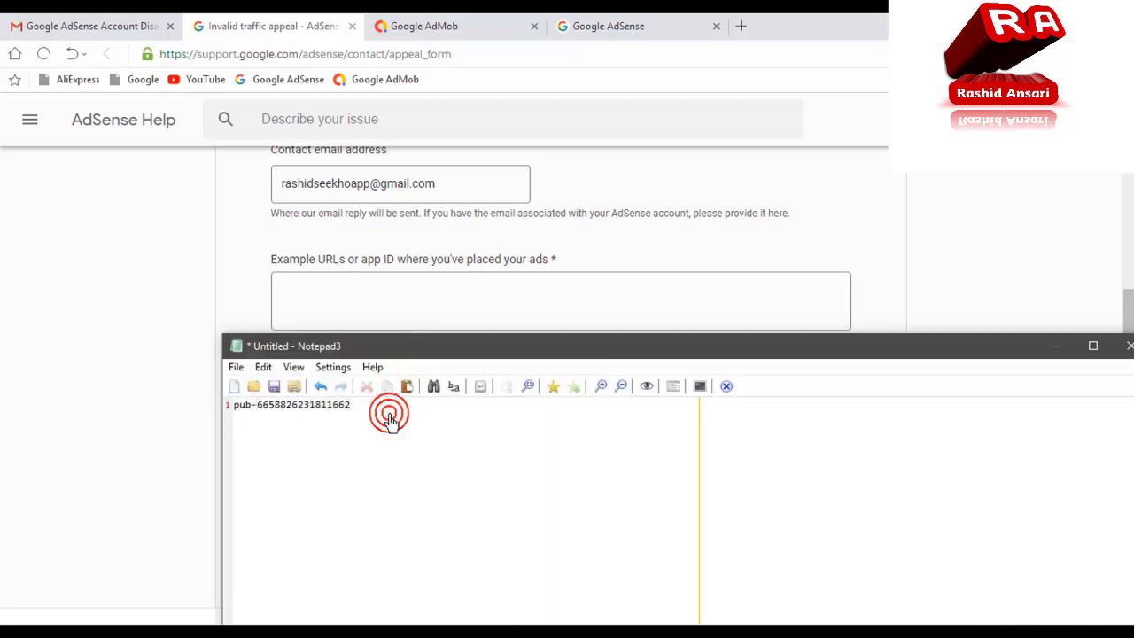
key("ctrl+a")
key("ctrl+c")
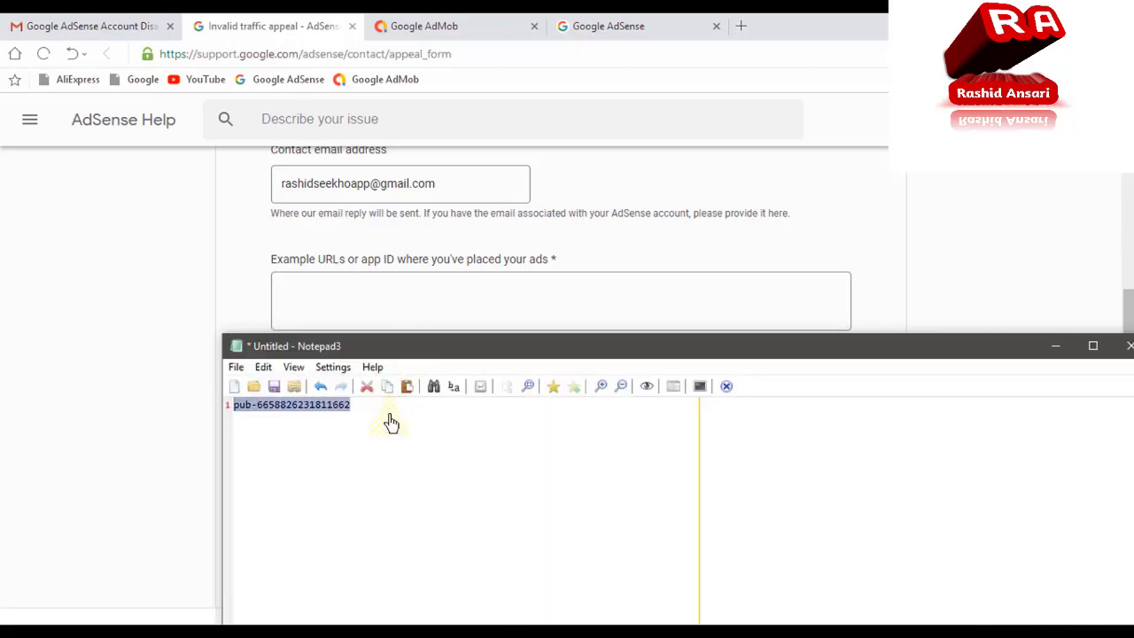
left_click(1055, 345)
Paste the publisher ID into the field for where ads were placed and the field for where ads are intended.
left_click(574, 301)
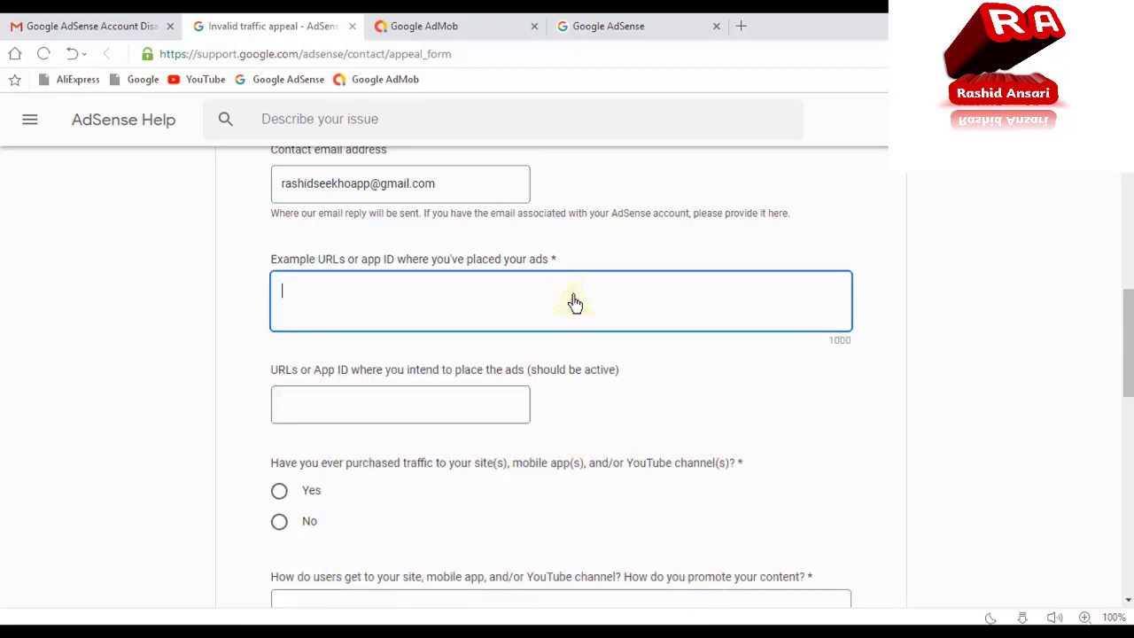
key("ctrl+v")
left_click(410, 420)
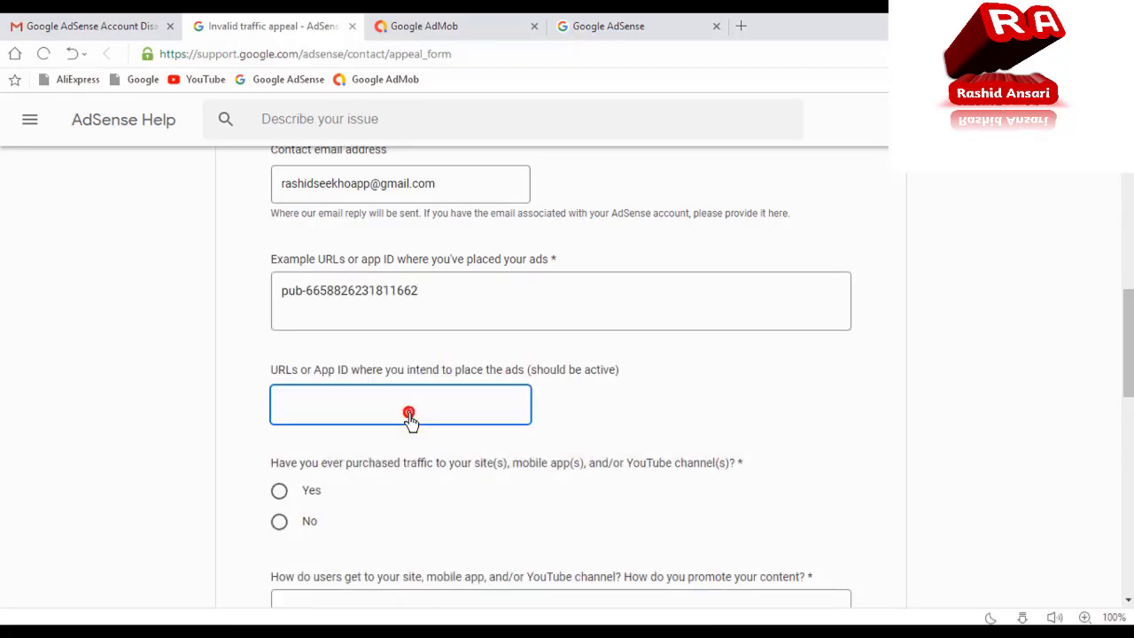
key("ctrl+v")
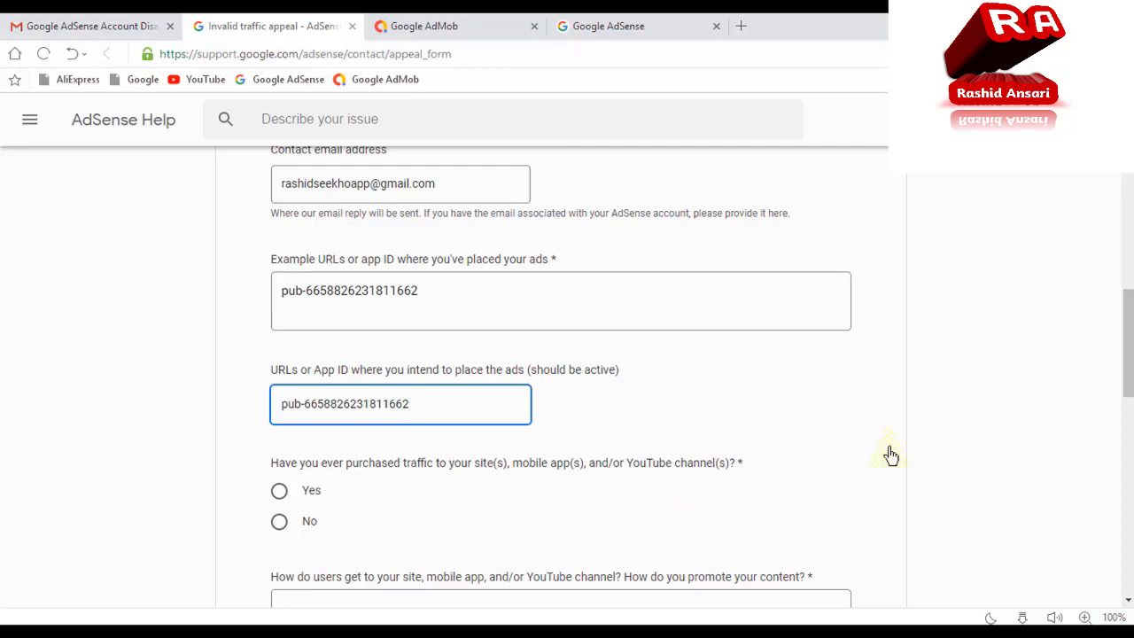
Answer No to the question about ever having purchased traffic to the site, app or channel.
scroll(990, 360, "down", 2)
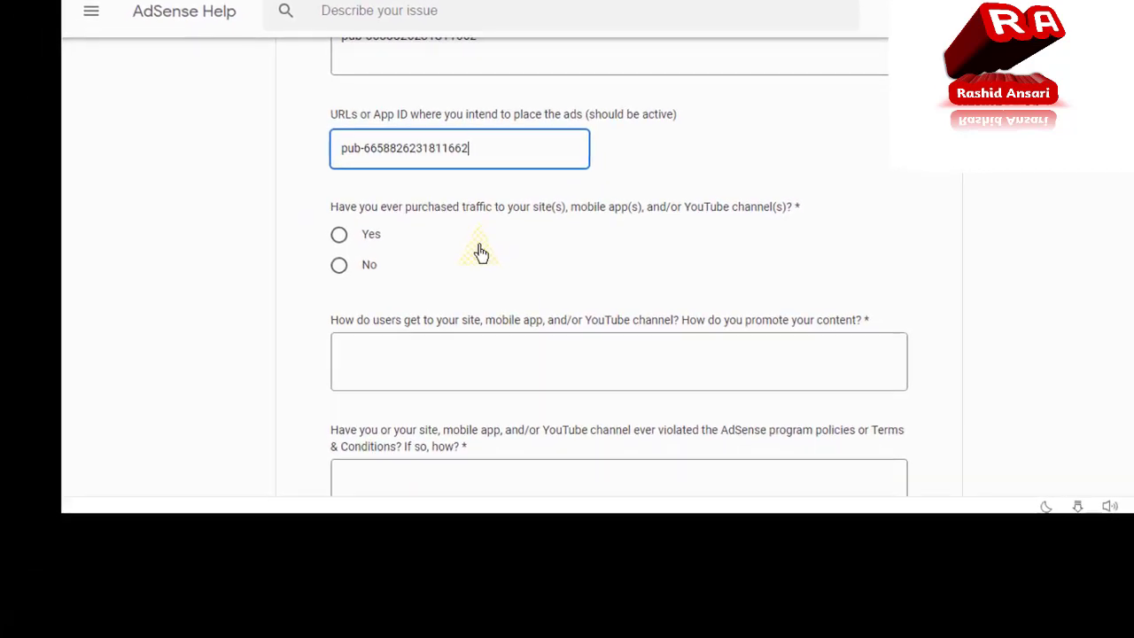
left_click(342, 272)
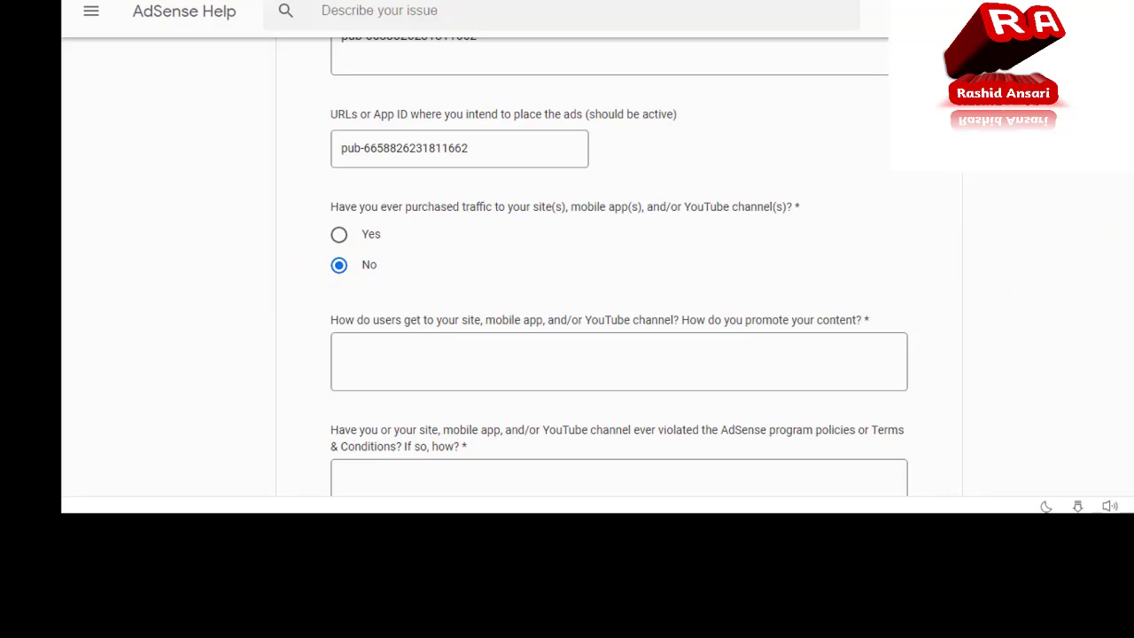
Review the remaining appeal questions on promotion, policy violations, invalid activity, planned changes and traffic data.
scroll(618, 266, "down", 3)
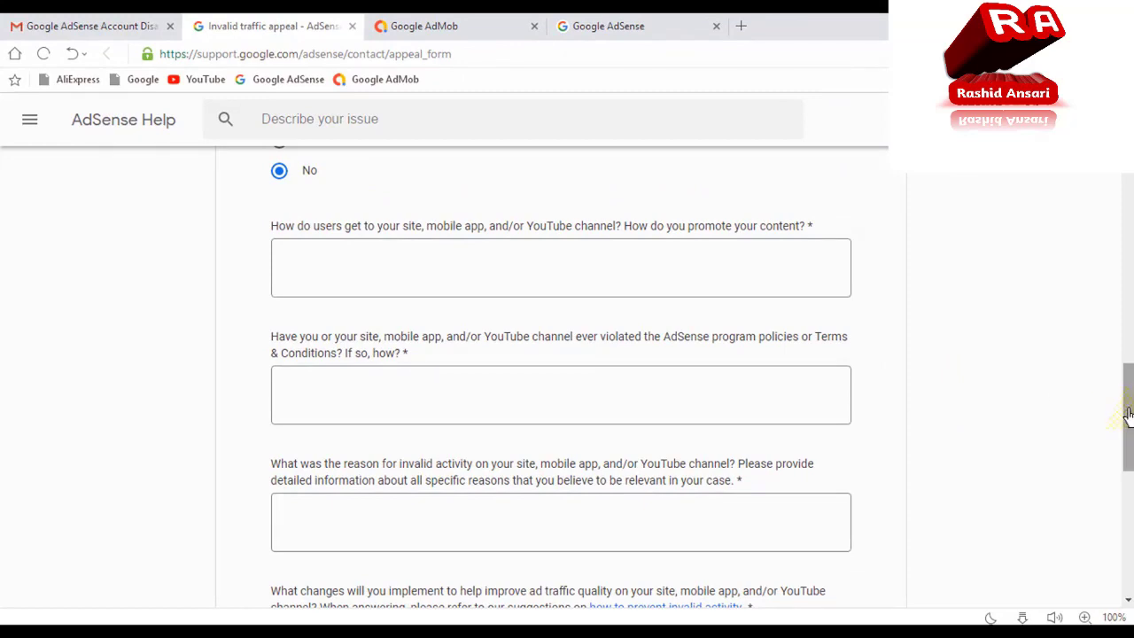
scroll(1129, 405, "down", 3)
scroll(567, 377, "down", 2)
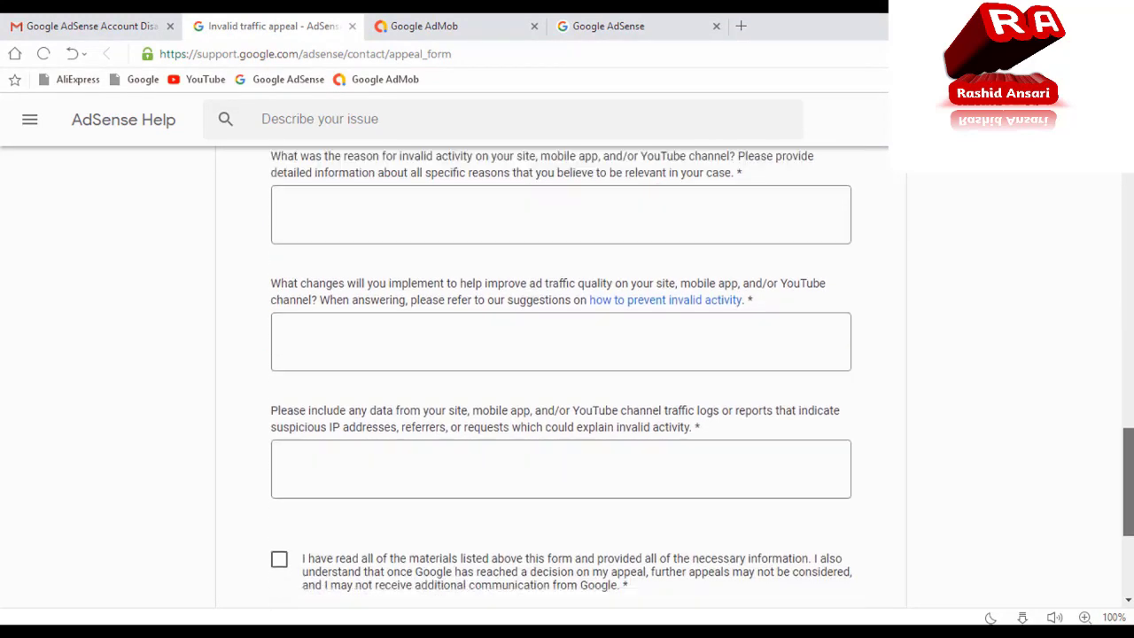
scroll(567, 377, "up", 5)
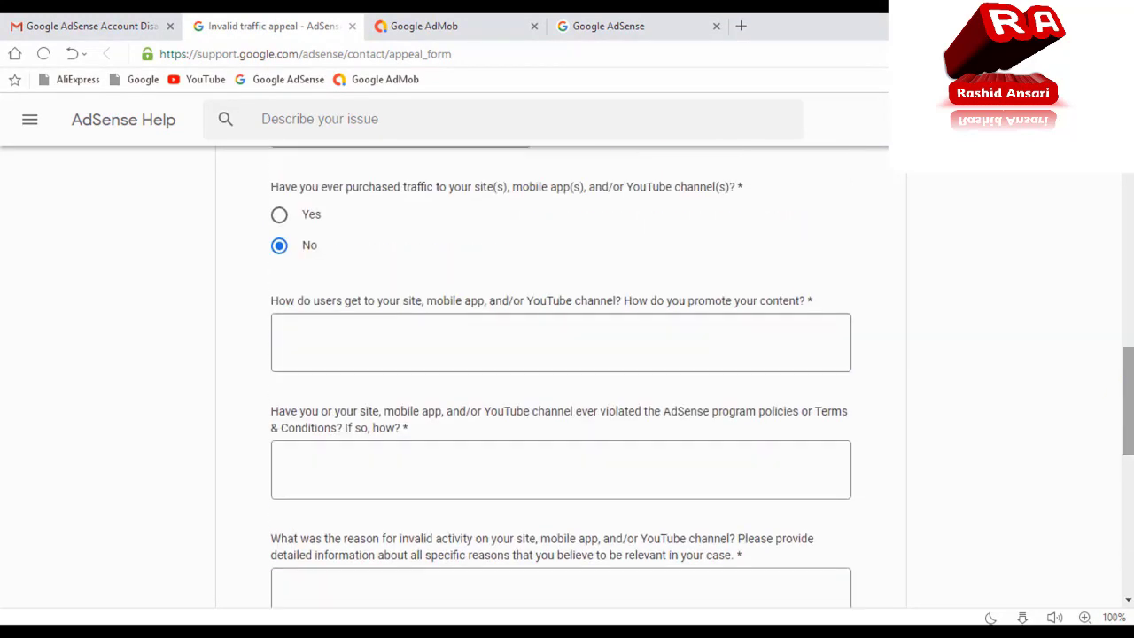
scroll(1129, 401, "down", 4)
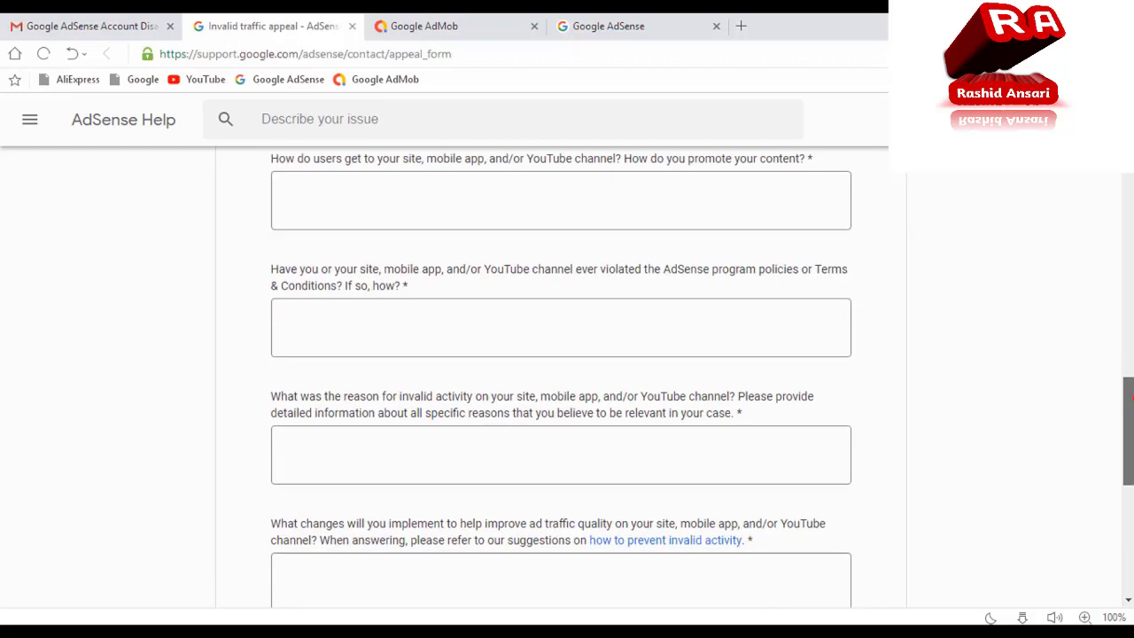
scroll(567, 377, "up", 4)
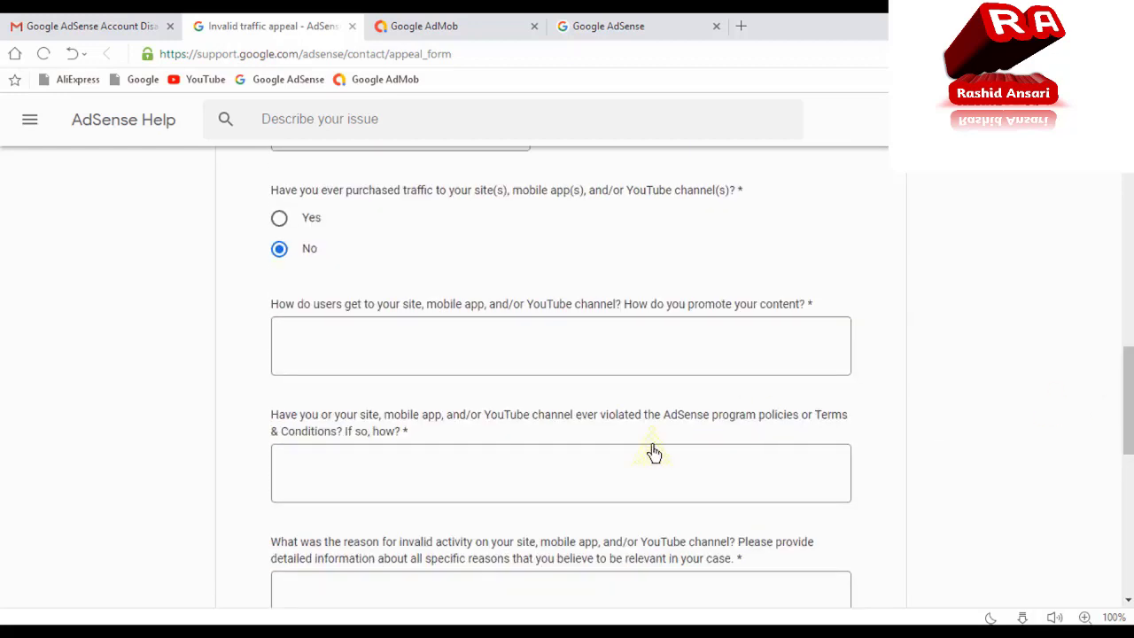
Copy answer (1) from the Word document into the appeal form's question on how users reach the site and how content is promoted.
key("alt+Tab")
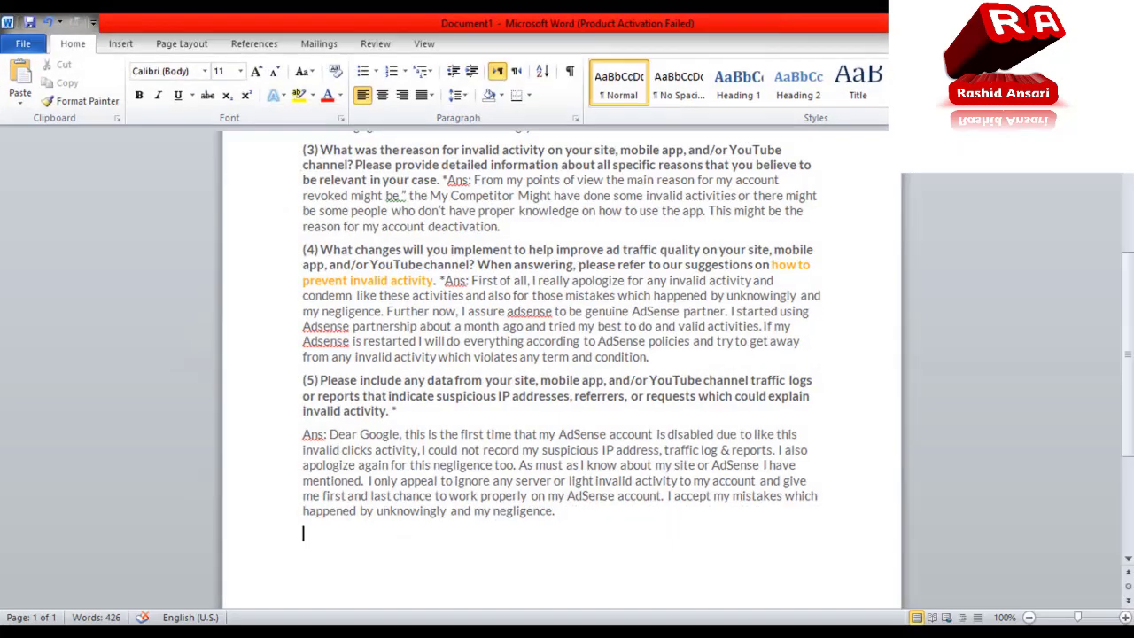
scroll(561, 370, "up", 4)
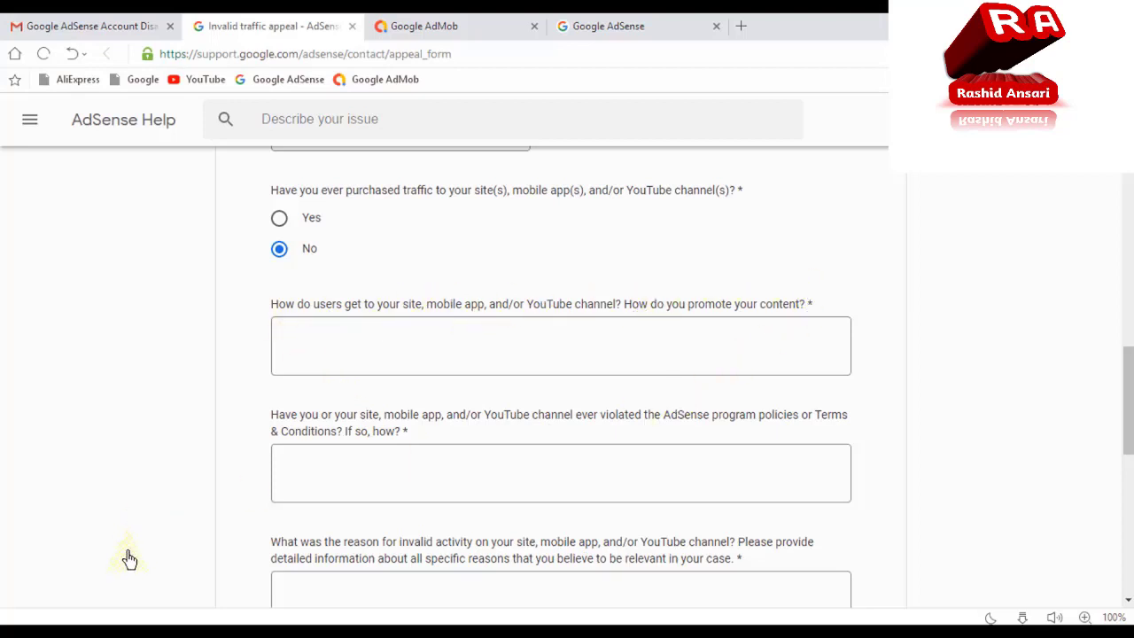
key("alt+Tab")
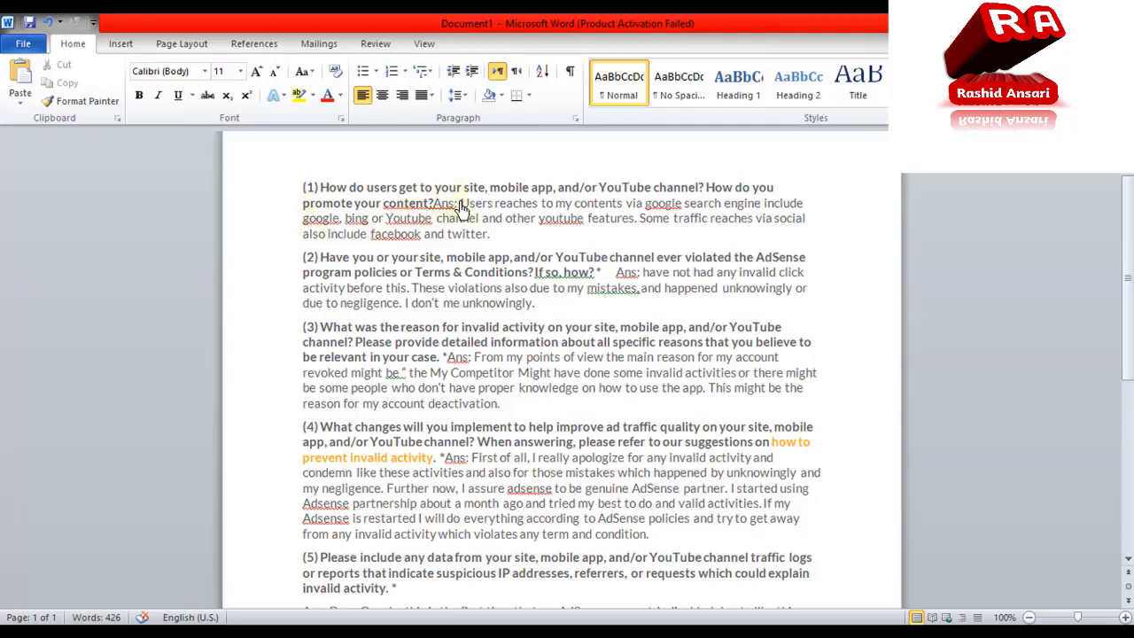
left_click_drag(461, 205, 488, 239)
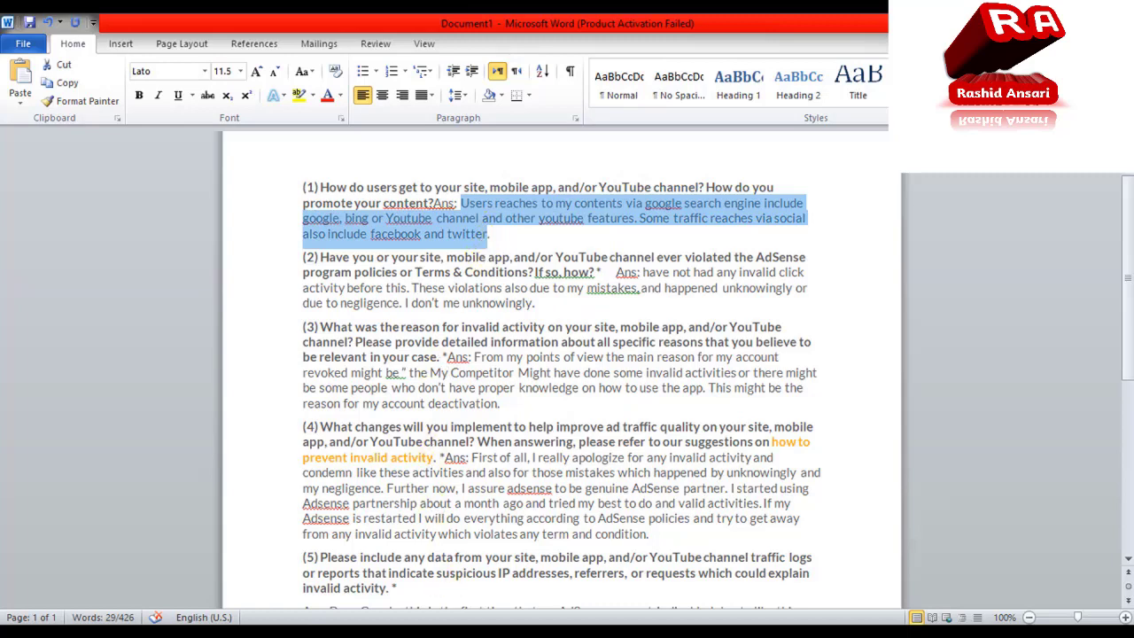
key("alt+Tab")
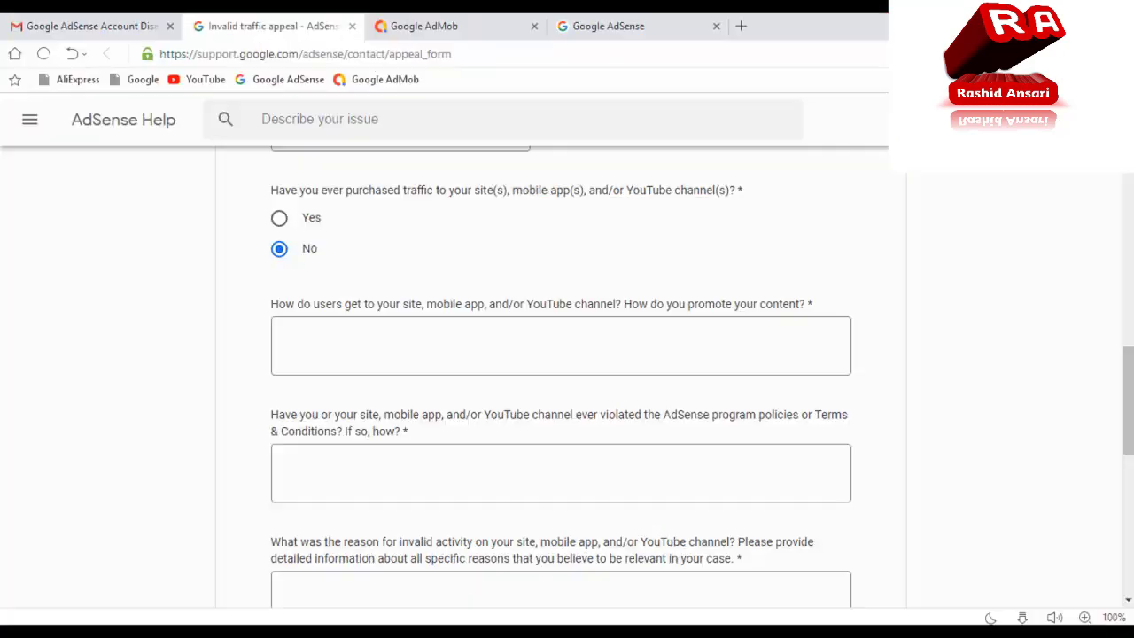
left_click(360, 339)
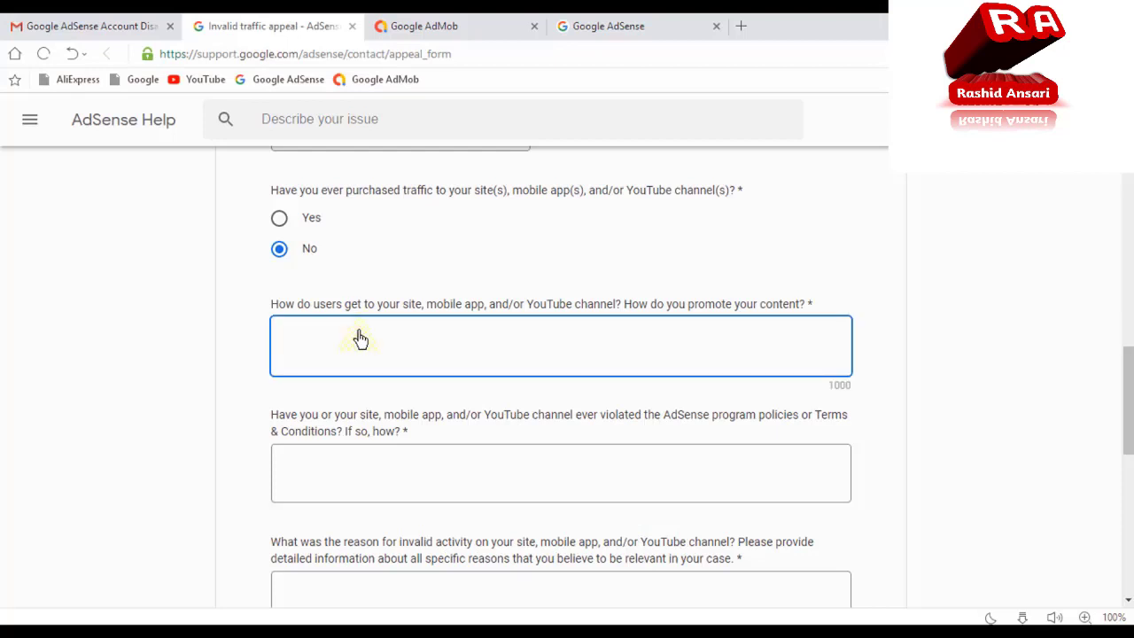
type("Users reached to my contents via google search engine include google, bing or Youtube channel and other youtube features. Some traffic reaches via social also include facebook and twitter")
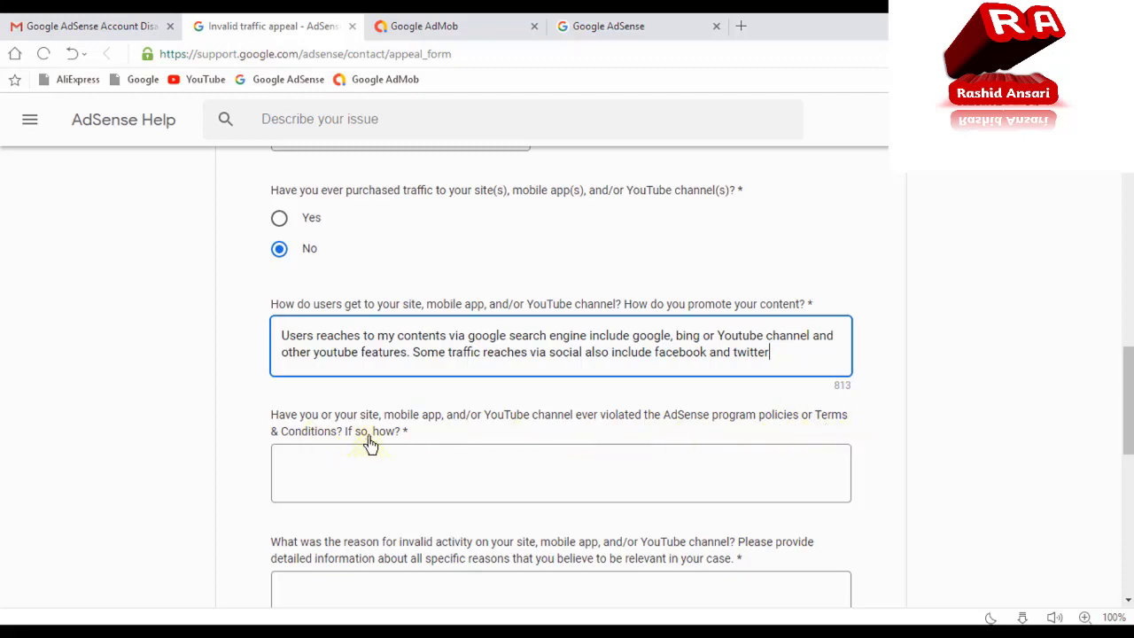
Copy answer (2) from the Word document into the form's question about past violations of AdSense program policies or Terms & Conditions.
key("alt+Tab")
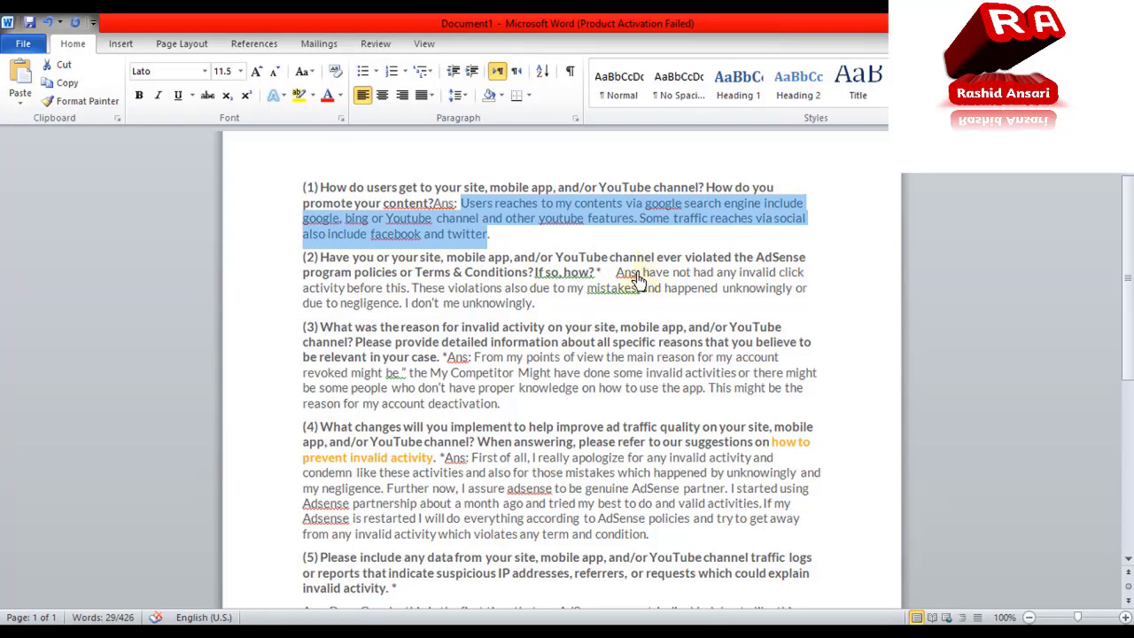
left_click_drag(642, 272, 660, 305)
key("ctrl+c")
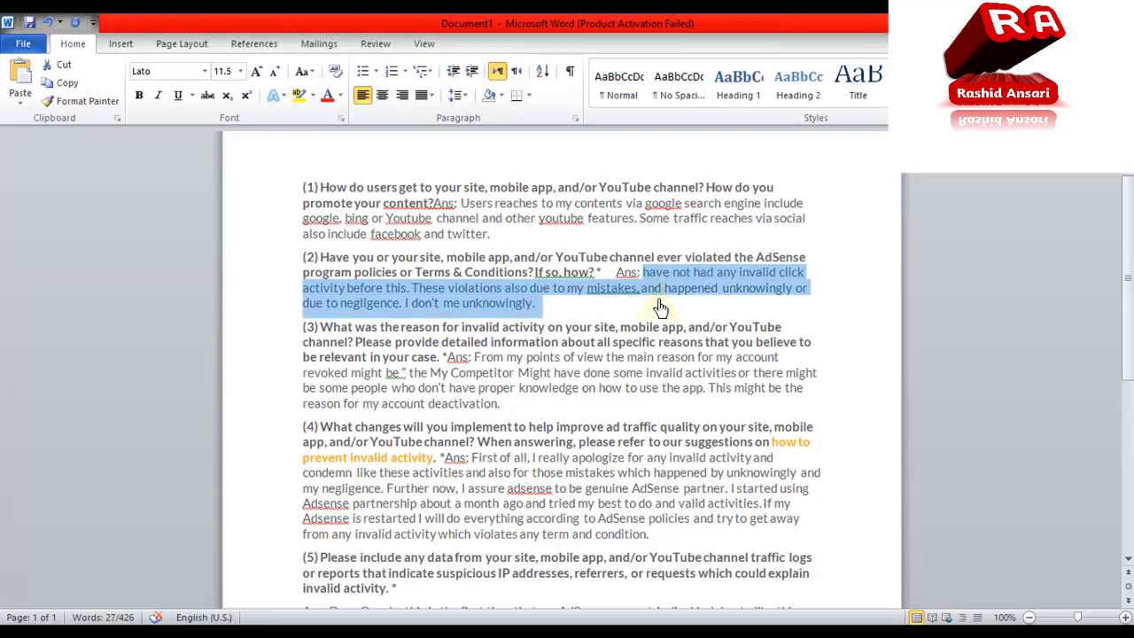
key("alt+Tab")
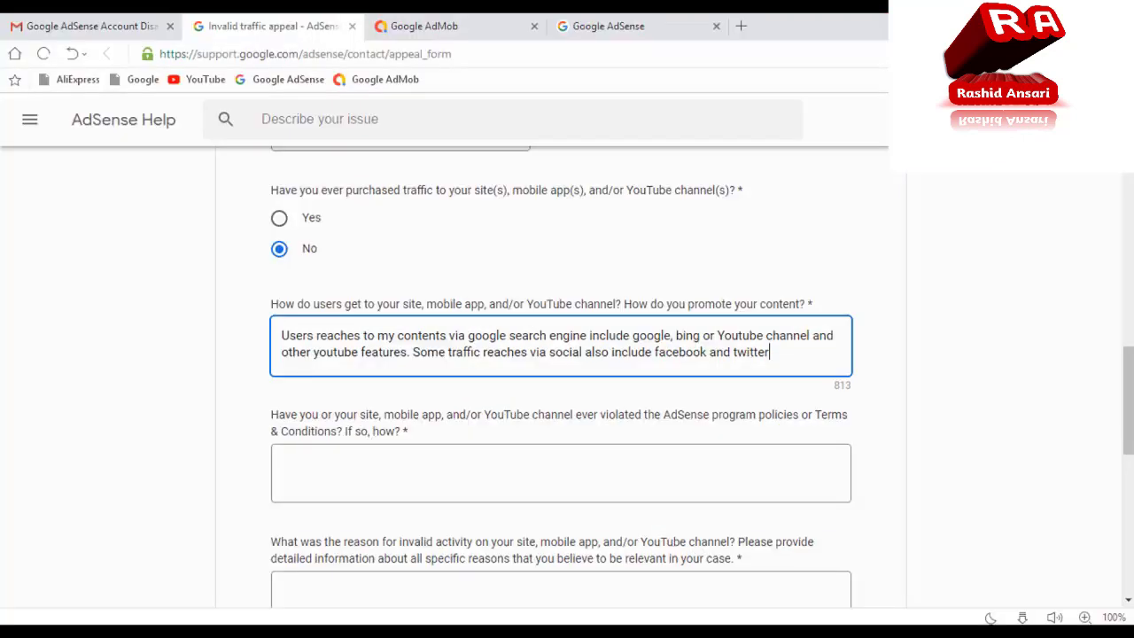
left_click(421, 492)
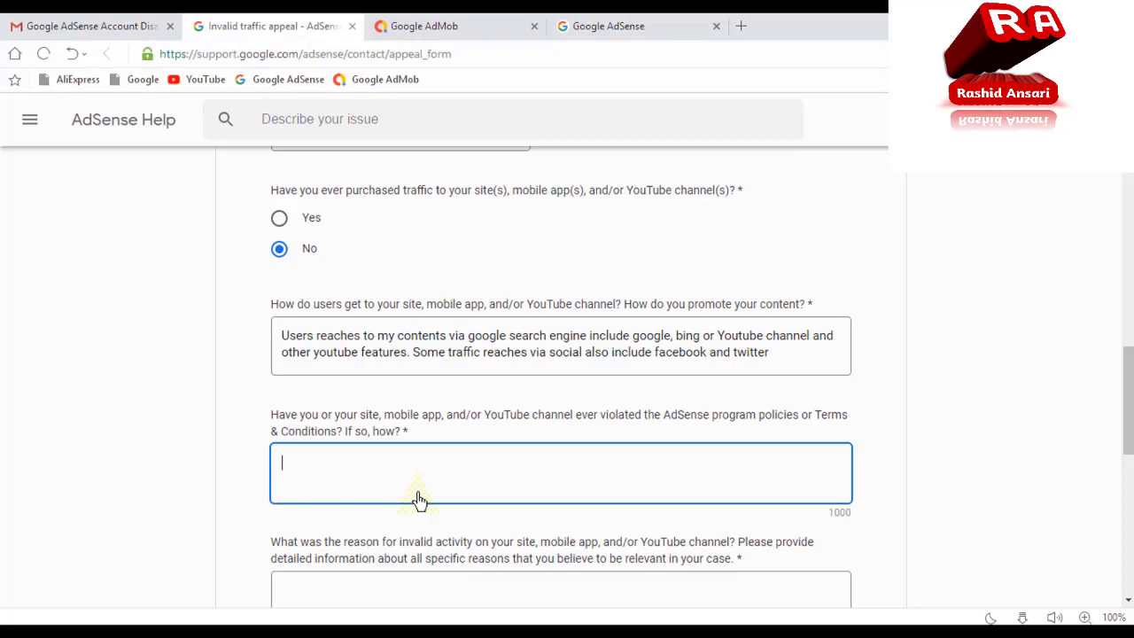
key("ctrl+v")
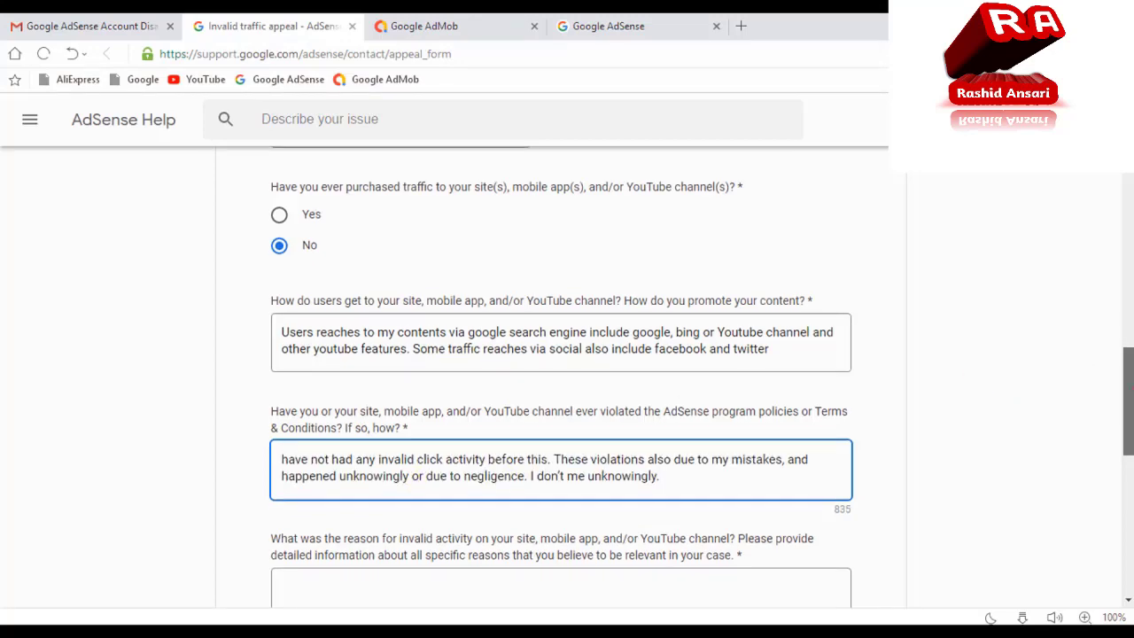
Copy answer (3) from the Word document into the form's question about the reason for the invalid activity.
scroll(585, 263, "down", 3)
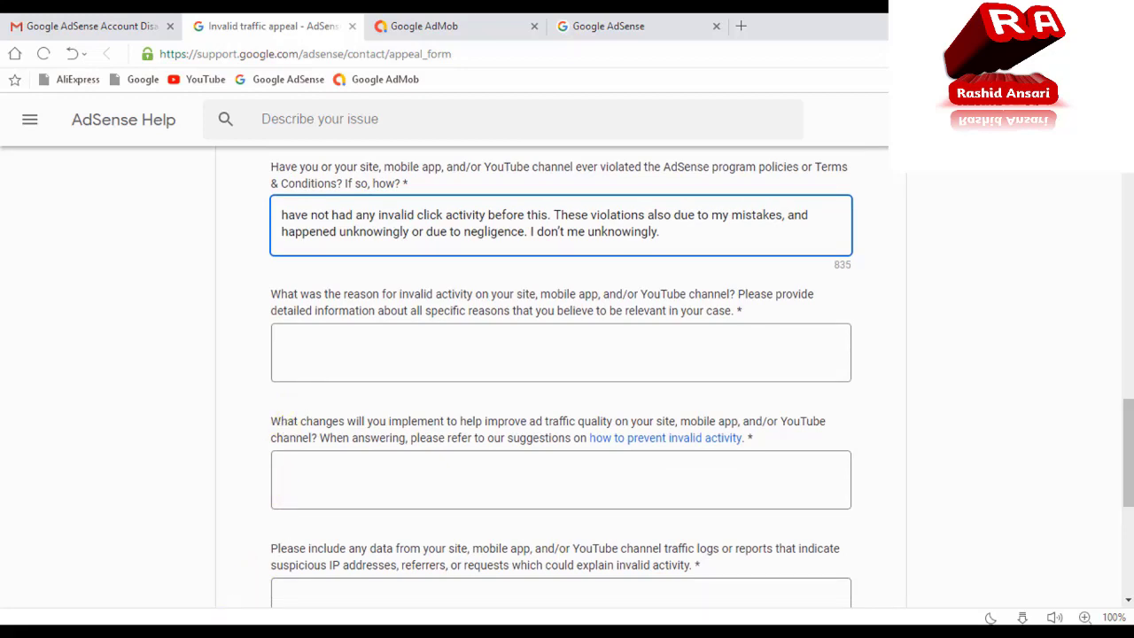
key("alt+Tab")
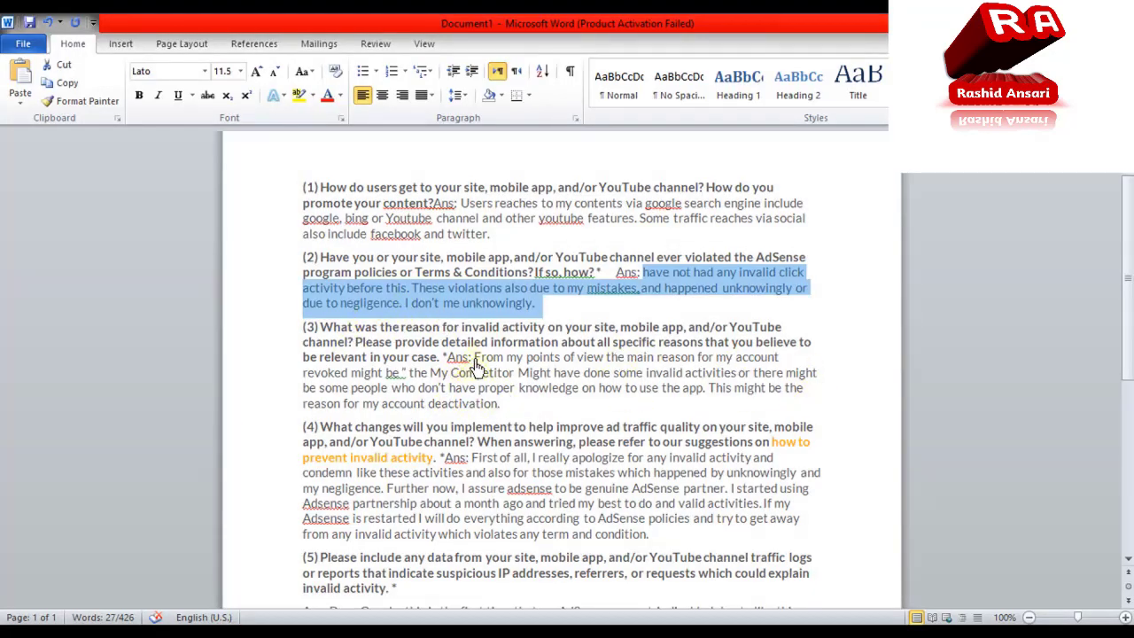
left_click_drag(474, 358, 508, 408)
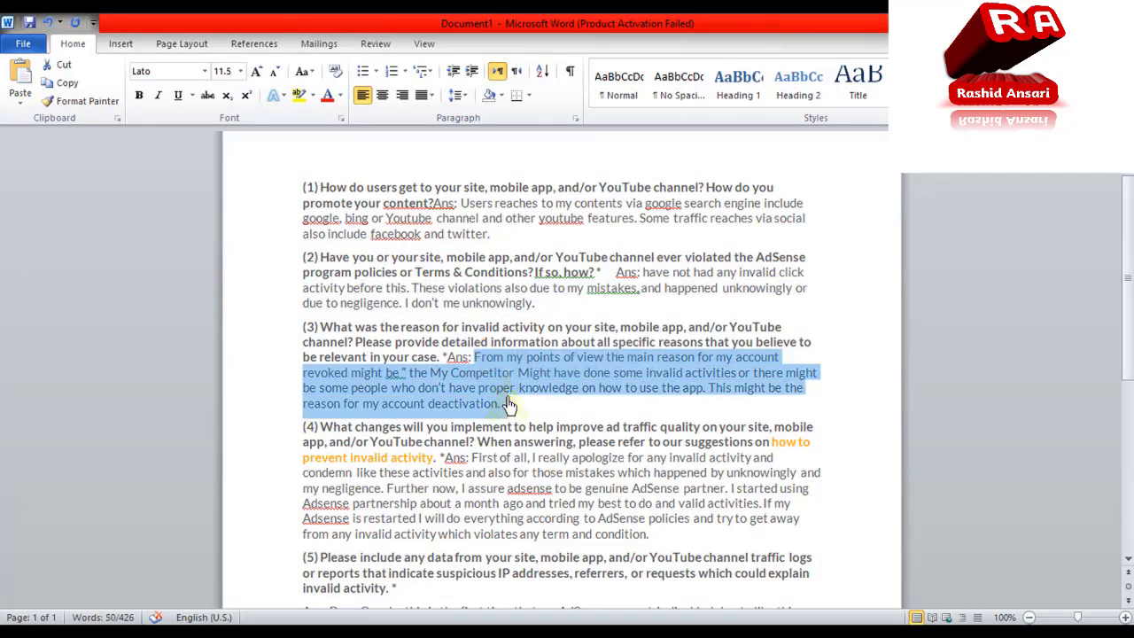
key("alt+Tab")
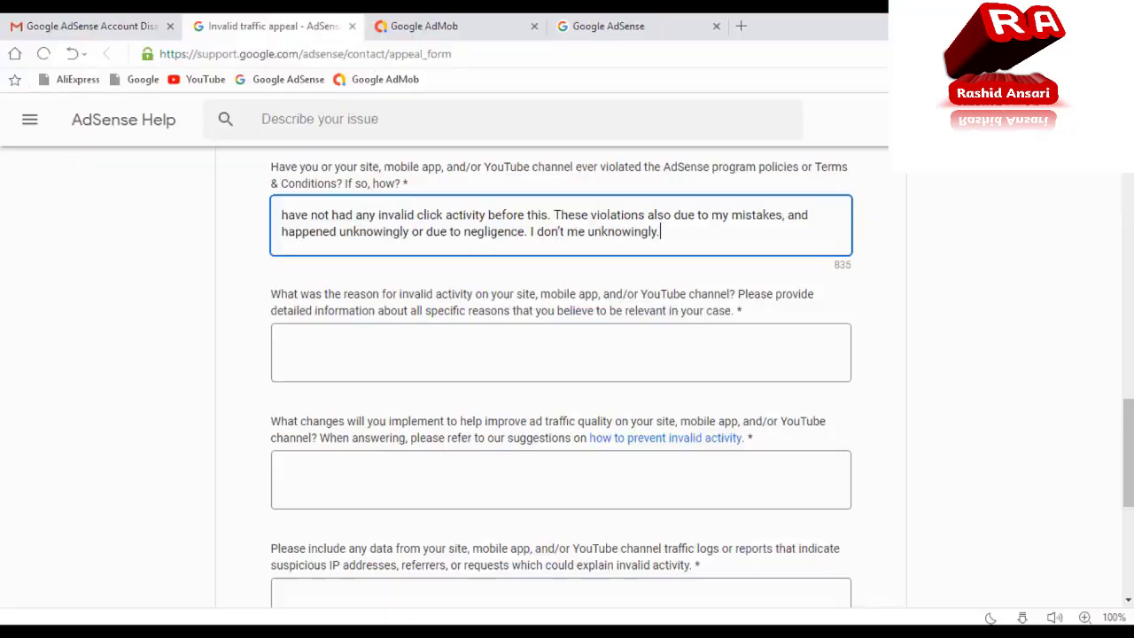
left_click(501, 379)
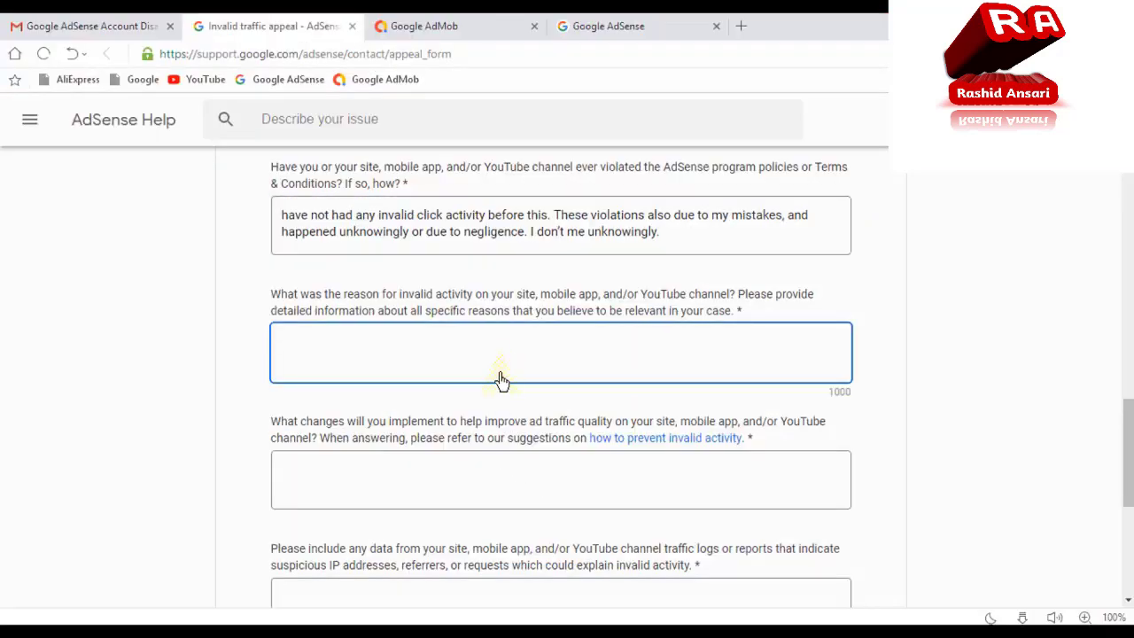
type("From my points of view the main reason for my account revoked might be \" the My Competitor Might have done some invalid activities or there might be some people who don’t have proper knowledge on how to use the app. This might be the reason for my account deactivation.")
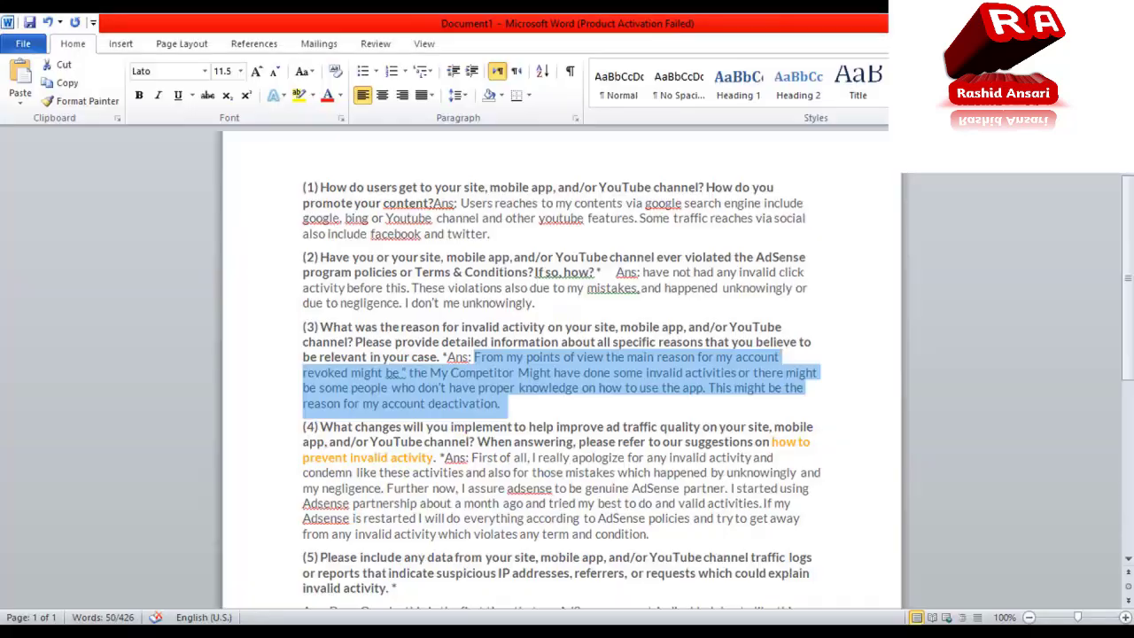
Copy answer (4) from the Word document into the form's question about changes that will improve ad traffic quality.
key("alt+Tab")
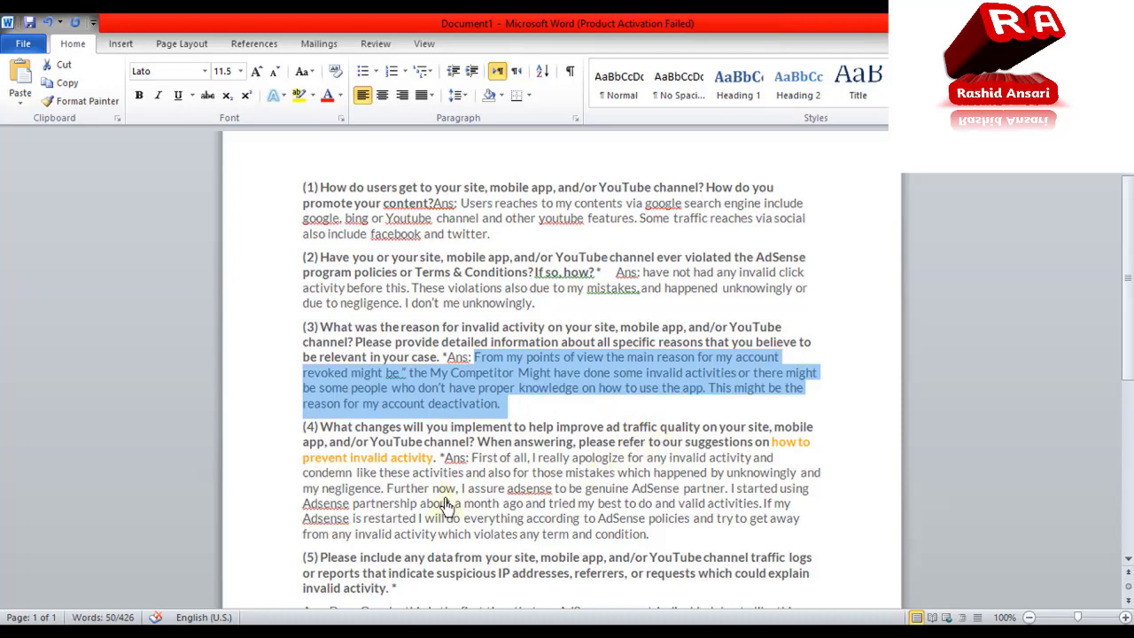
left_click_drag(470, 464, 650, 543)
key("ctrl+c")
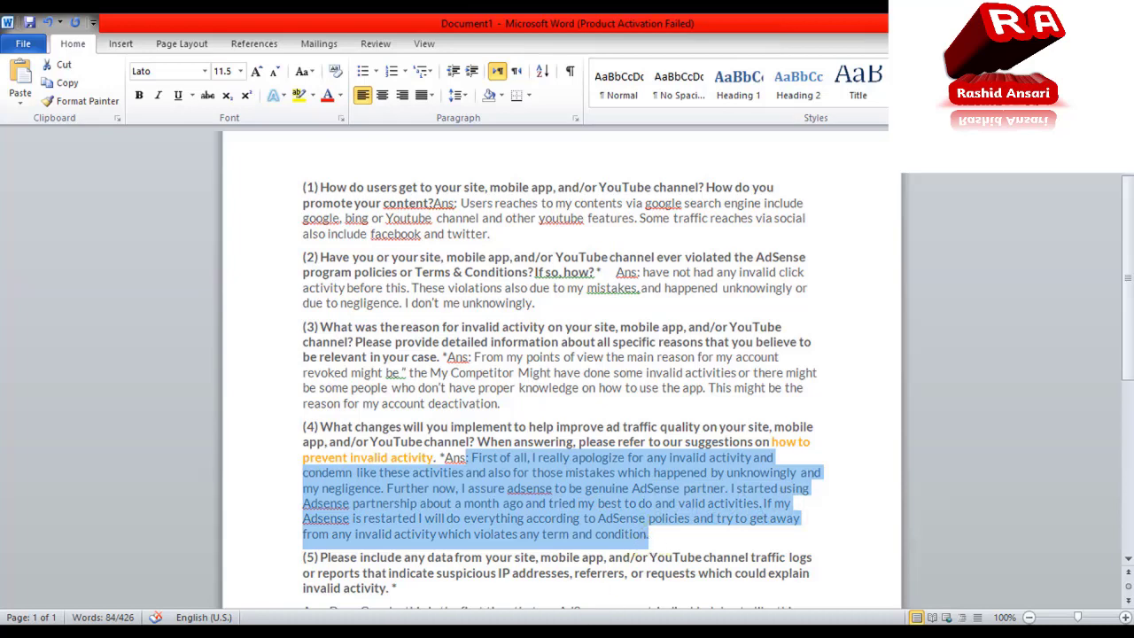
key("alt+Tab")
left_click(503, 516)
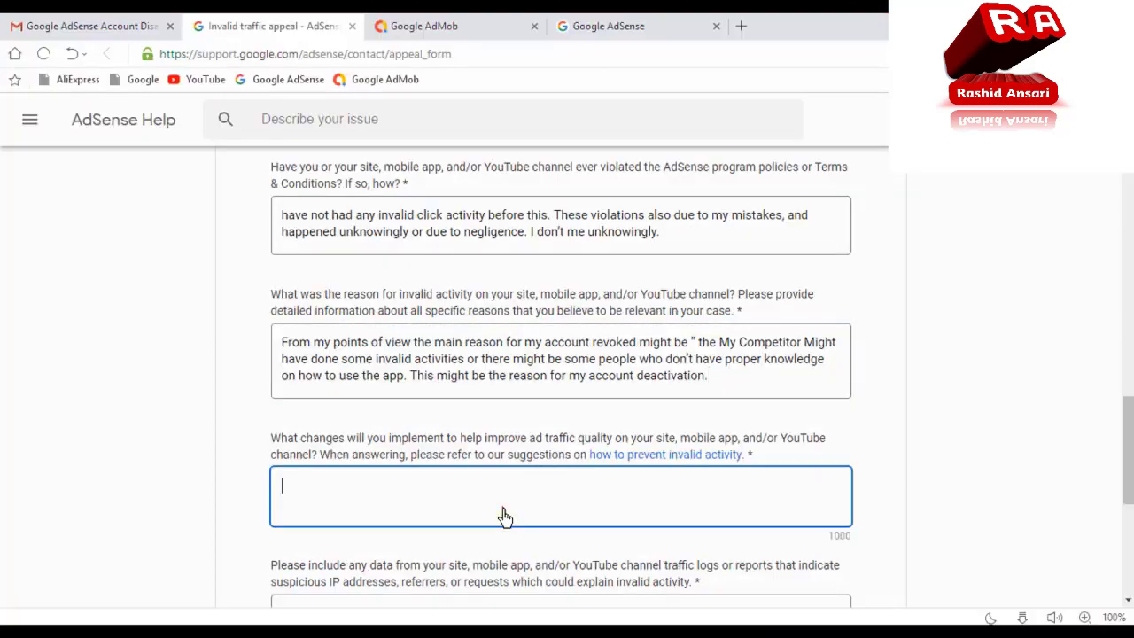
key("ctrl+v")
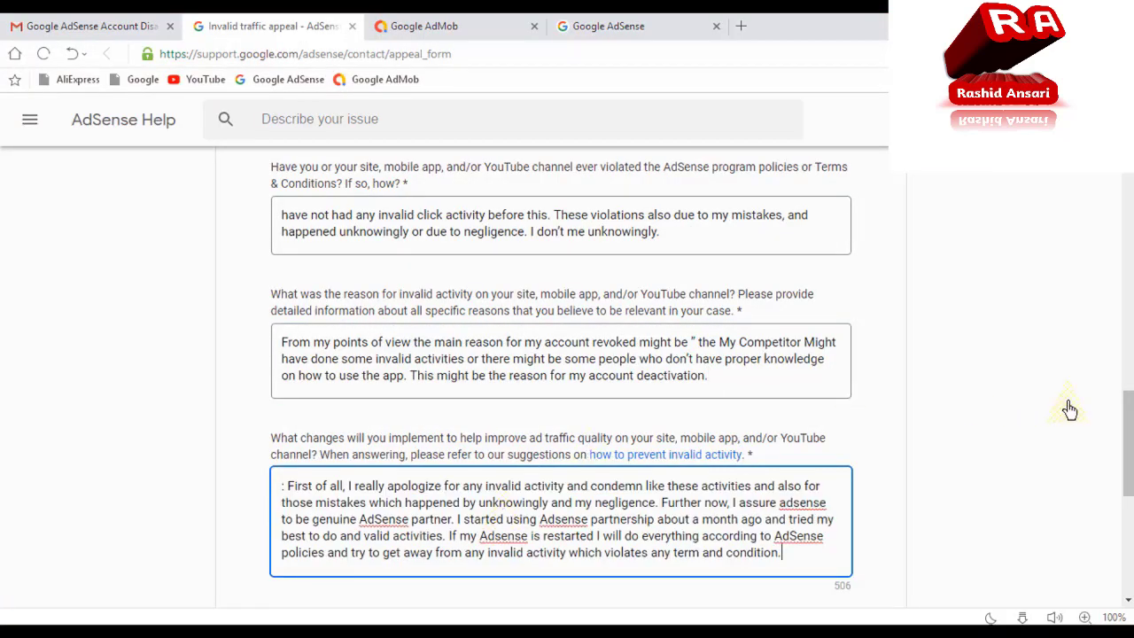
Copy answer (5), starting "Dear Google", from the Word document into the form's question about traffic logs and suspicious IP addresses.
scroll(542, 327, "down", 4)
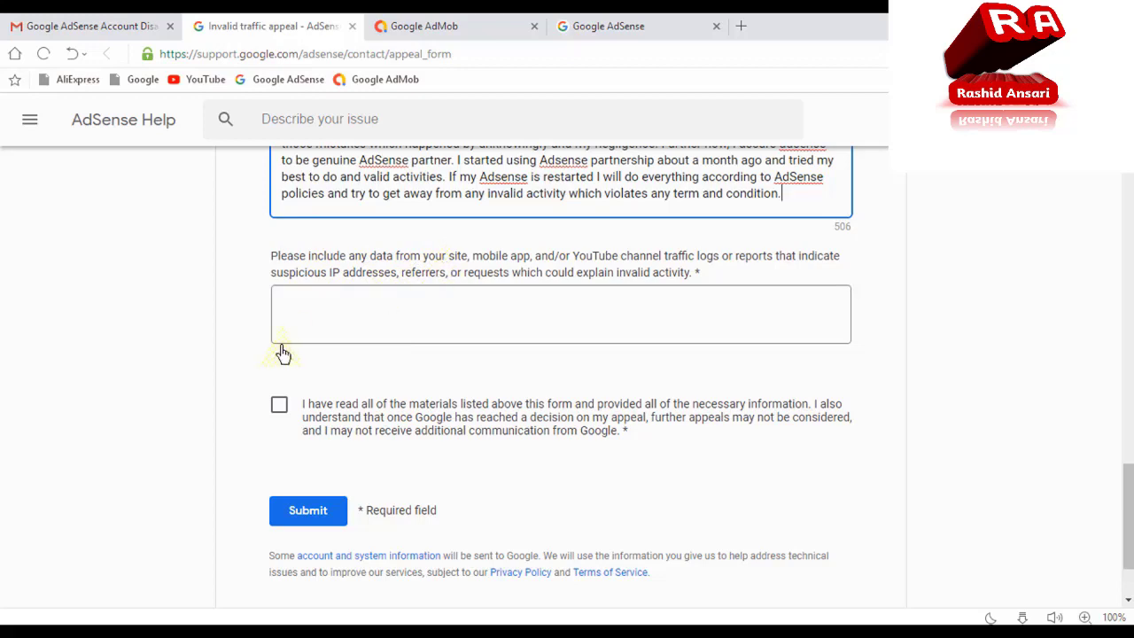
key("alt+Tab")
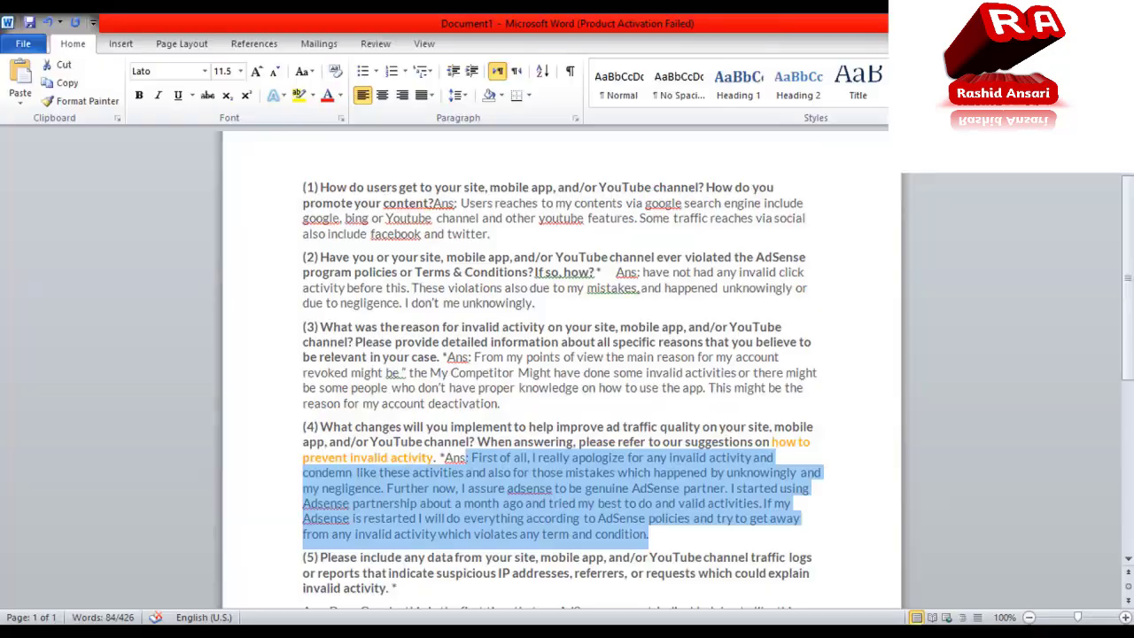
scroll(1127, 558, "down", 2)
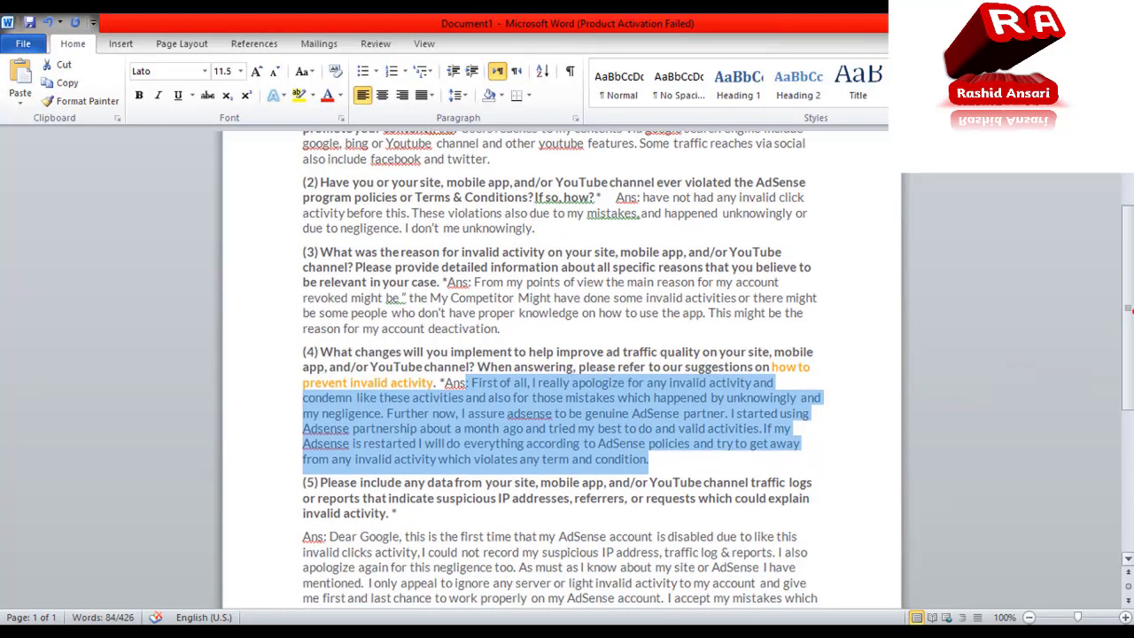
scroll(1033, 396, "down", 2)
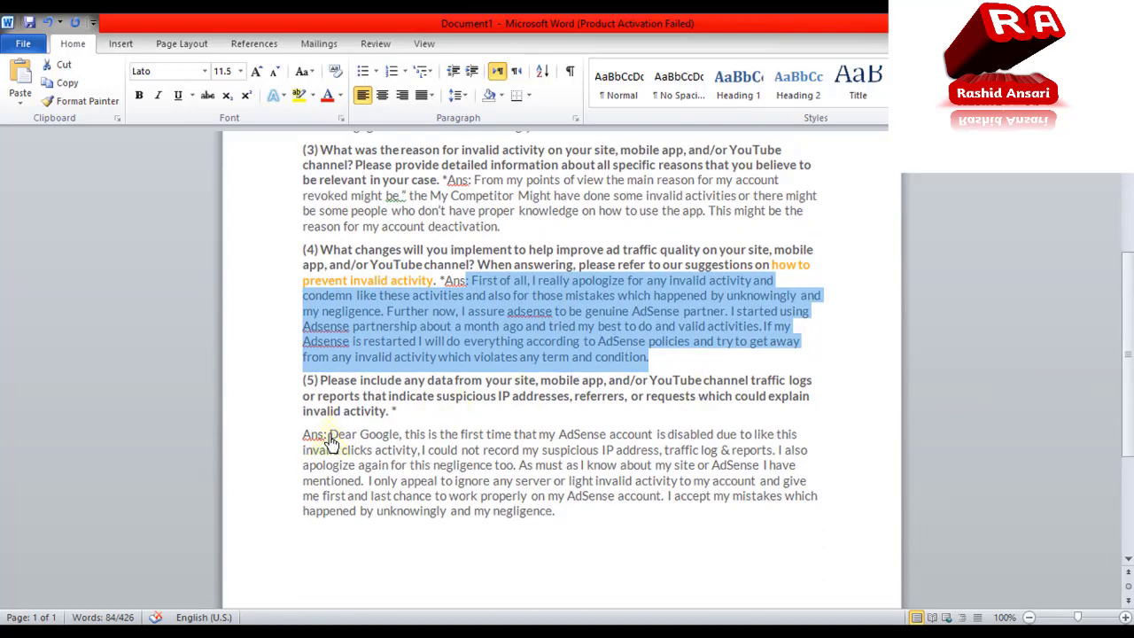
left_click_drag(329, 436, 542, 514)
key("ctrl+c")
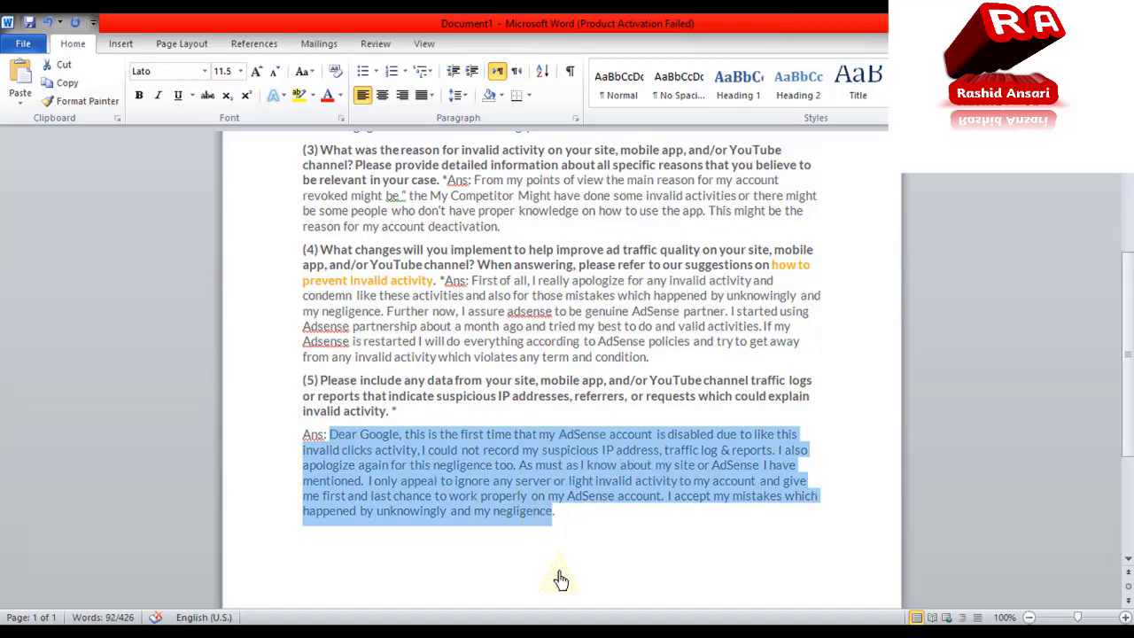
key("alt+Tab")
left_click(409, 326)
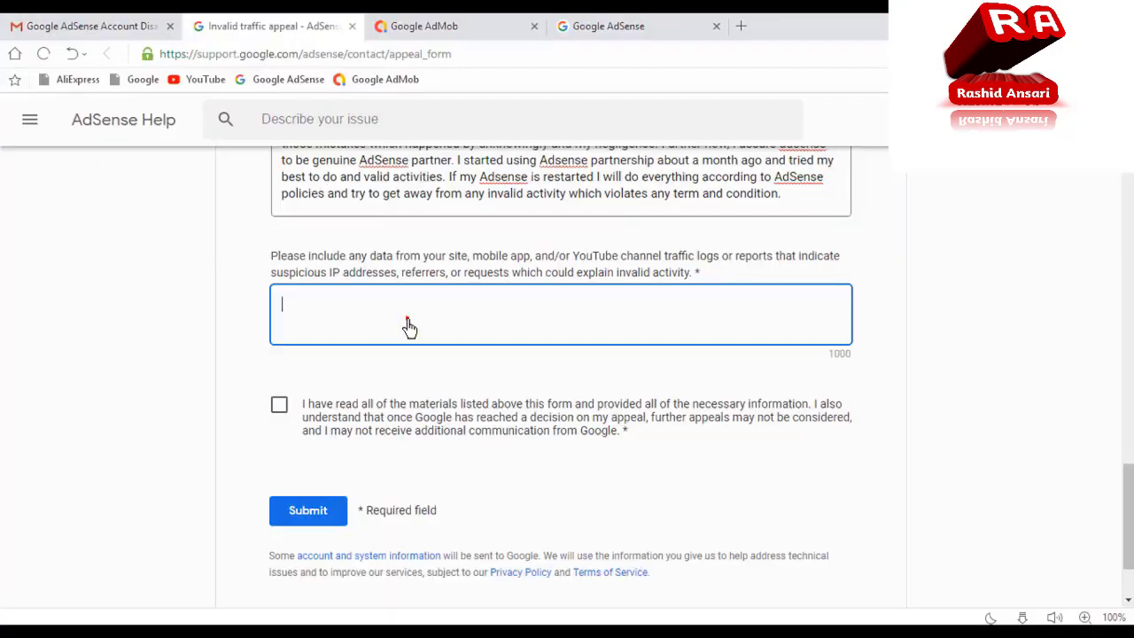
key("ctrl+v")
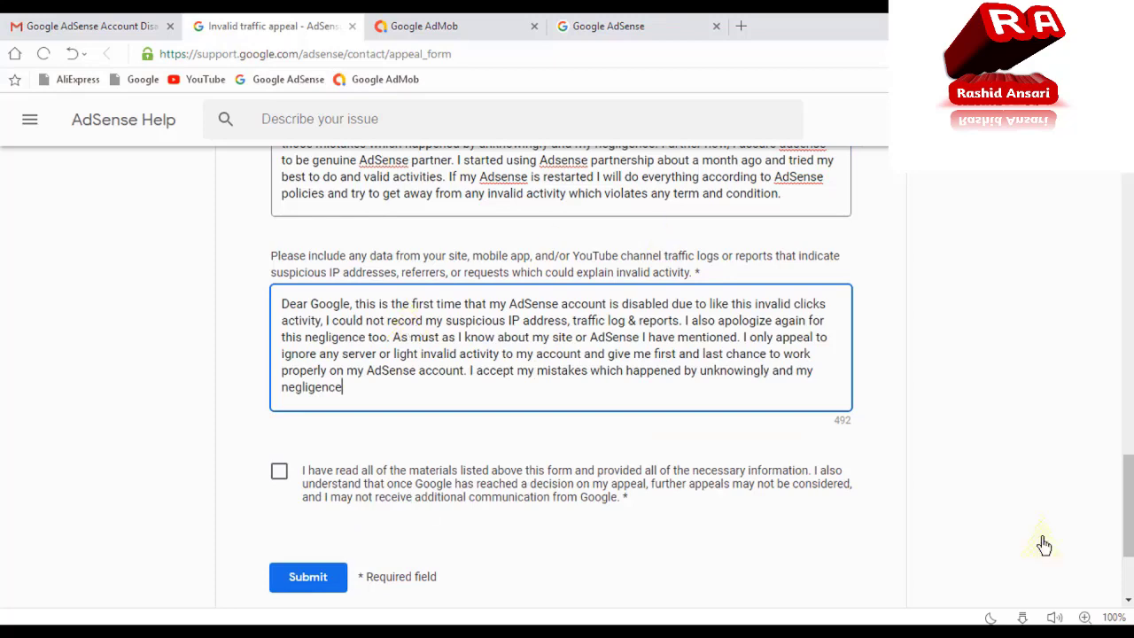
Review the completed appeal form, checking the ad placement fields, the purchased-traffic choice and the written answers.
scroll(1128, 523, "up", 3)
scroll(1127, 523, "up", 2)
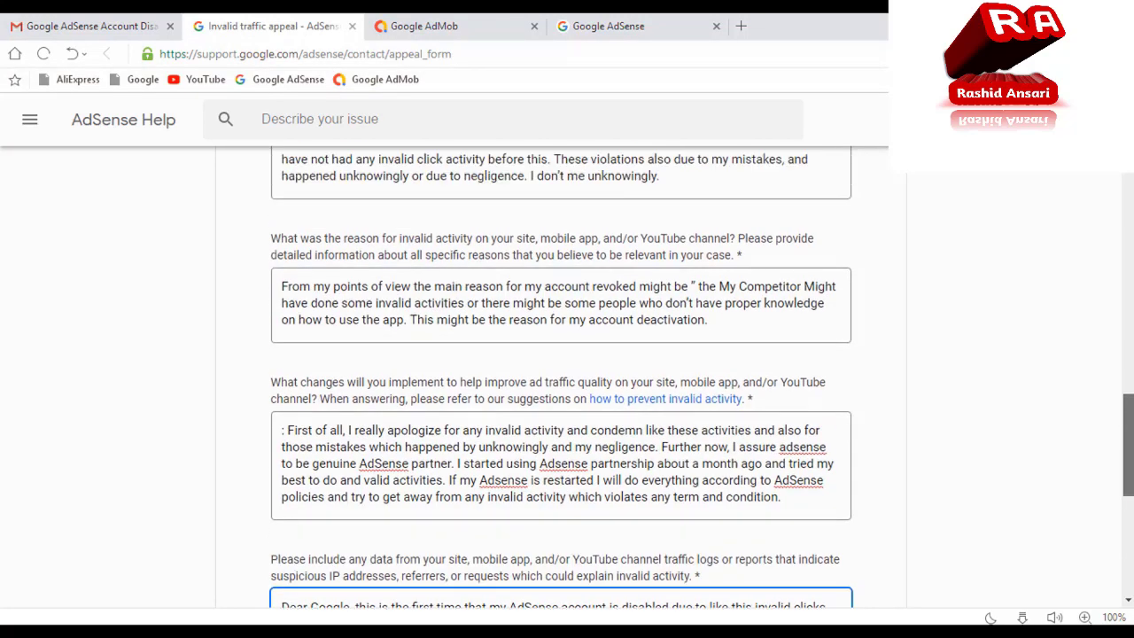
scroll(1128, 523, "up", 3)
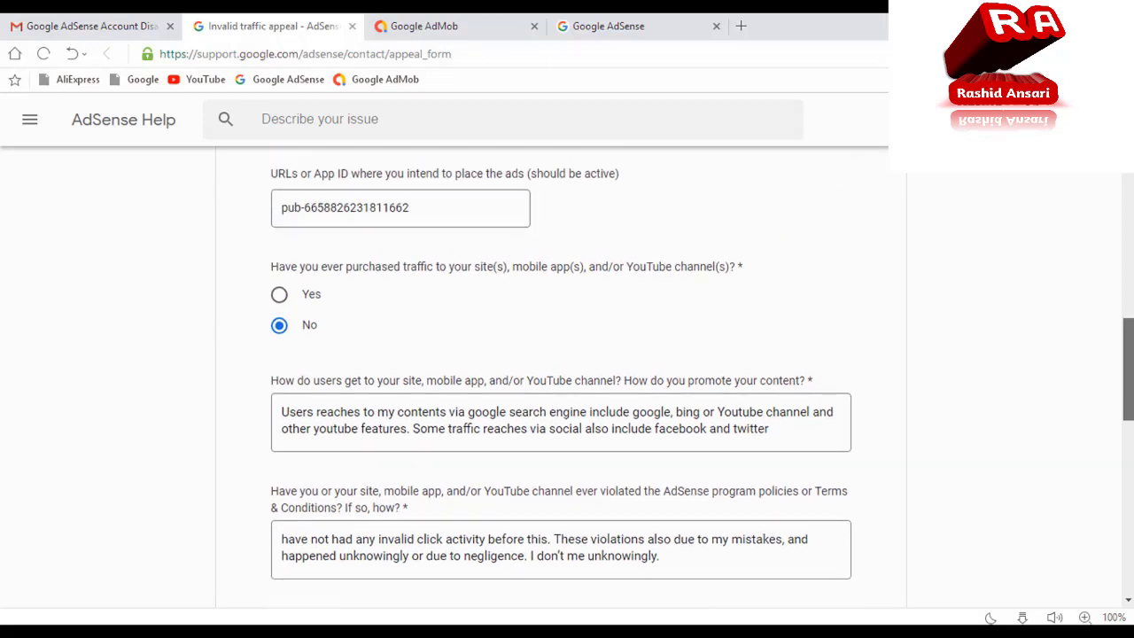
scroll(581, 311, "up", 2)
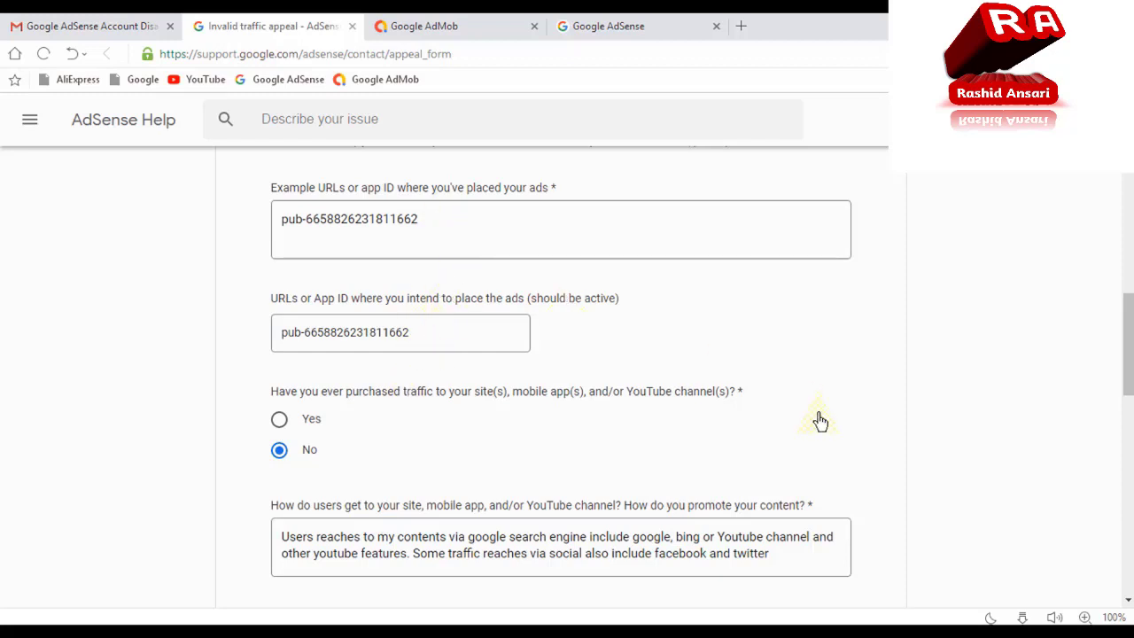
scroll(1128, 354, "down", 3)
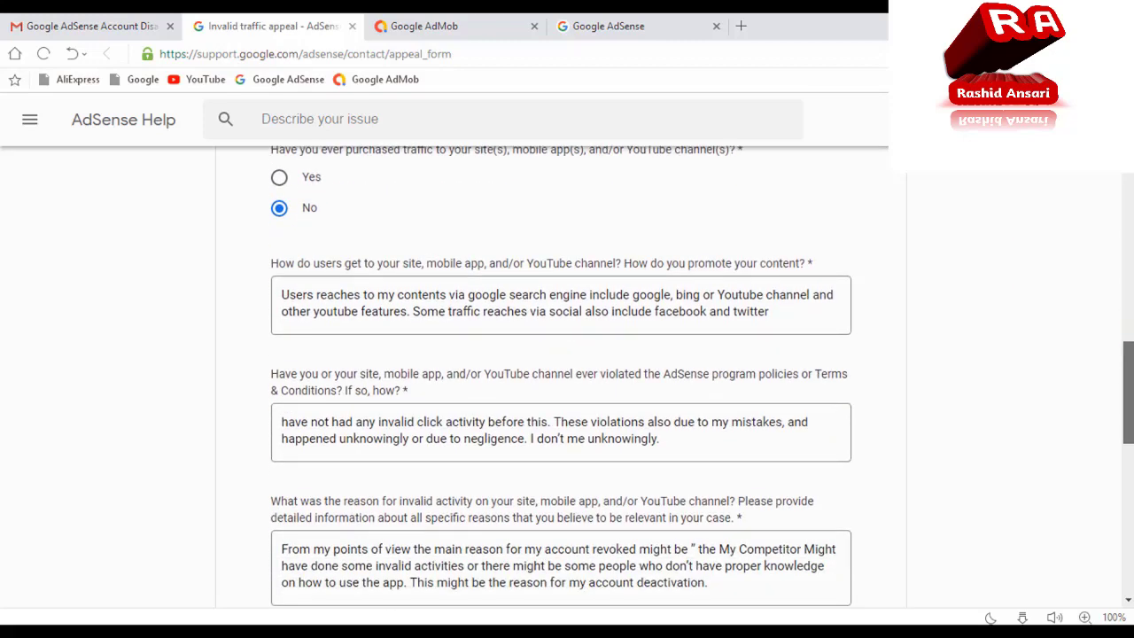
scroll(701, 384, "down", 2)
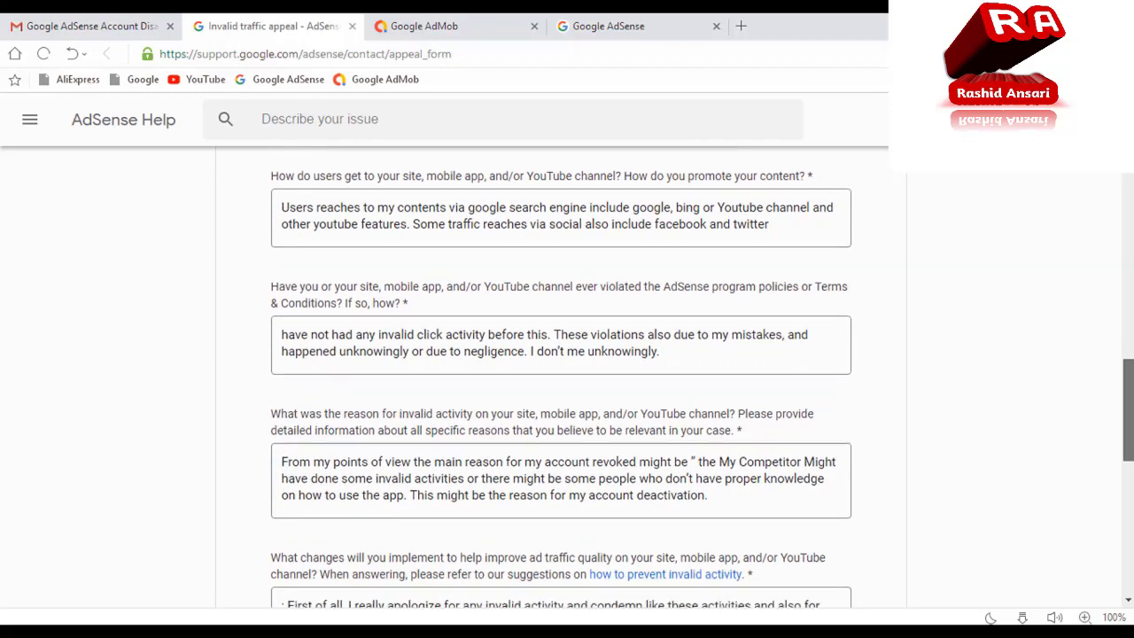
scroll(567, 381, "down", 1)
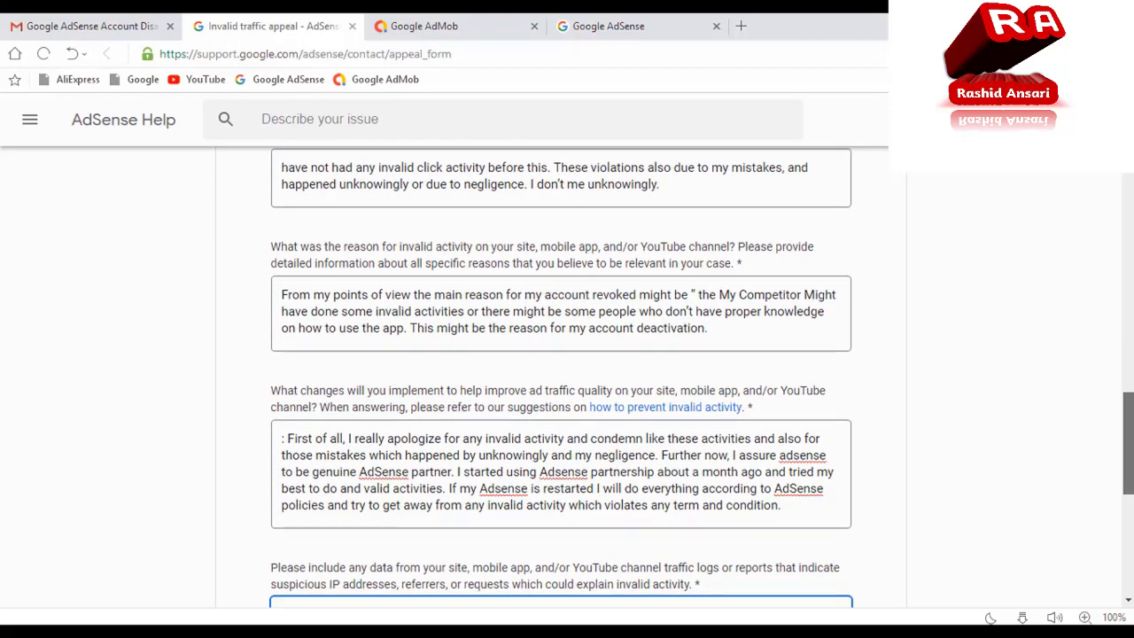
Paste the answer starting "Dear Google" into the traffic logs question and accept the declaration that all listed materials have been read.
key("ctrl+v")
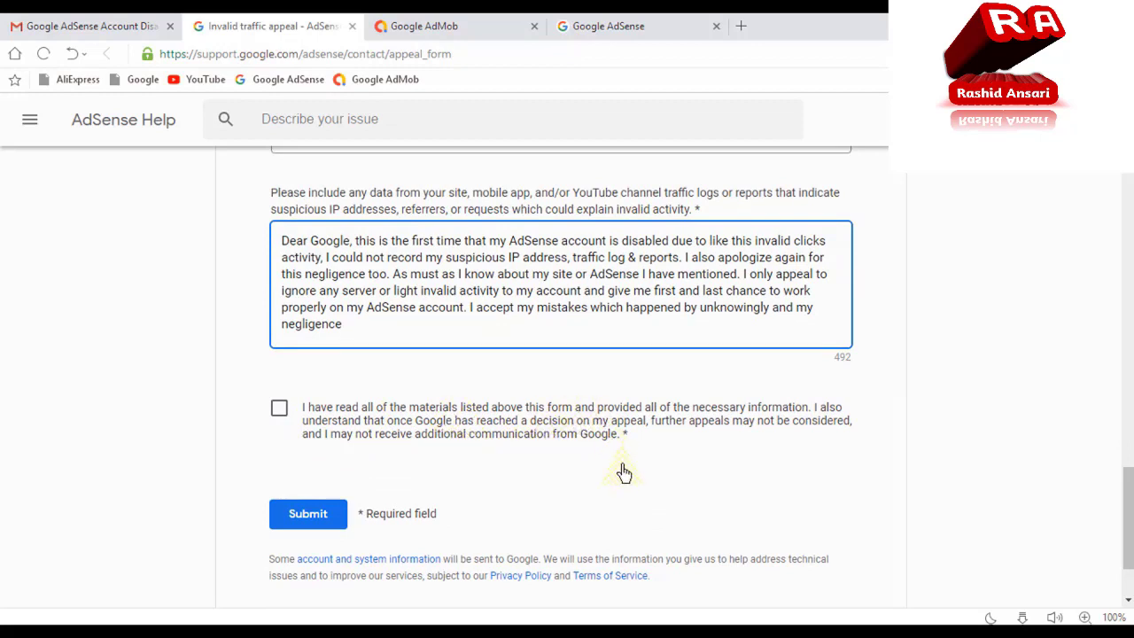
left_click(279, 413)
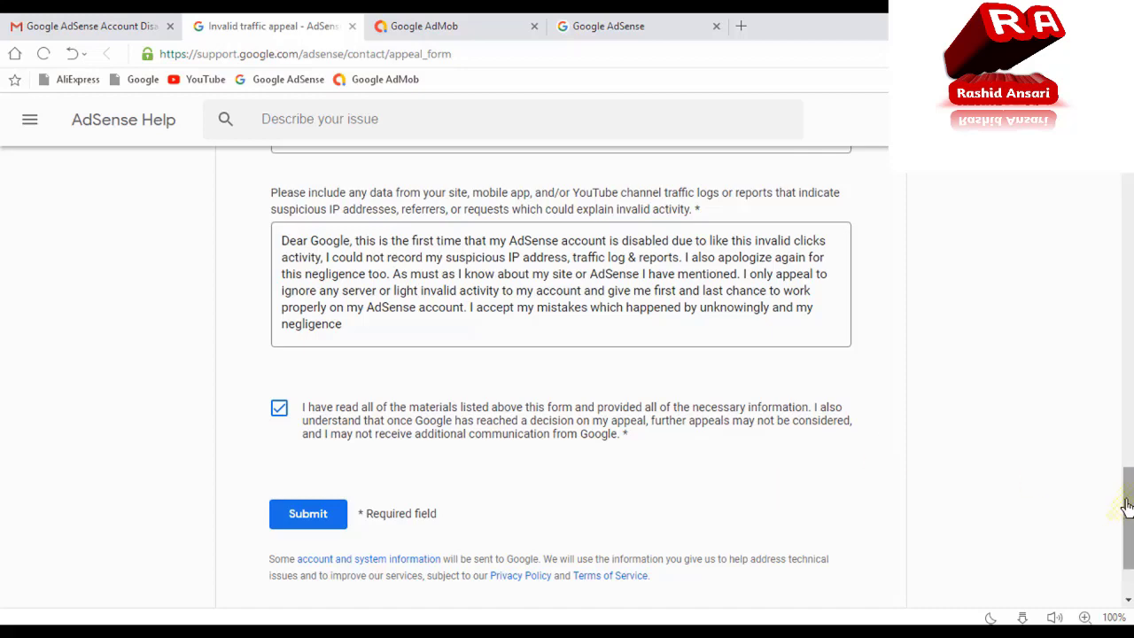
Recheck the completed form from the contact details to the declaration and submit the invalid traffic appeal.
left_click_drag(1129, 501, 1129, 258)
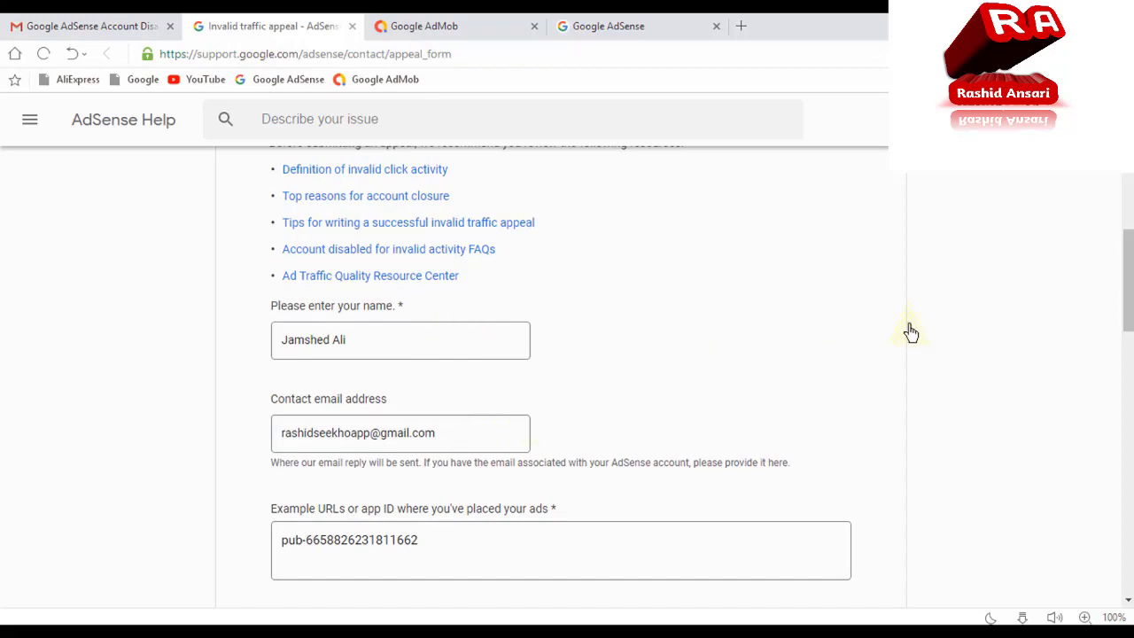
left_click_drag(1127, 326, 1127, 555)
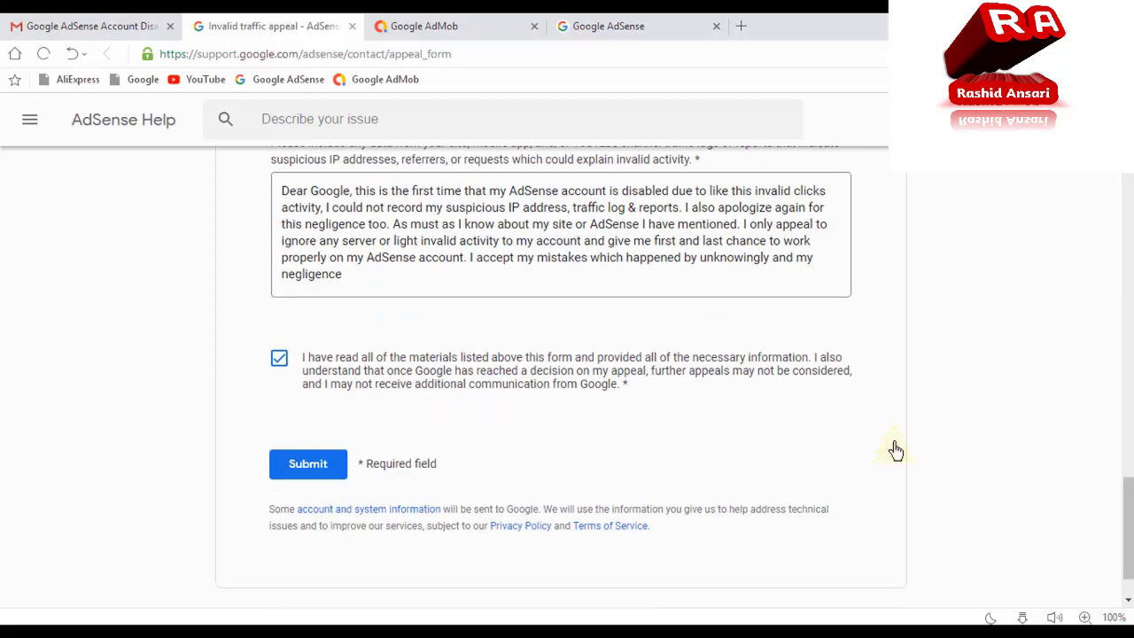
left_click(300, 472)
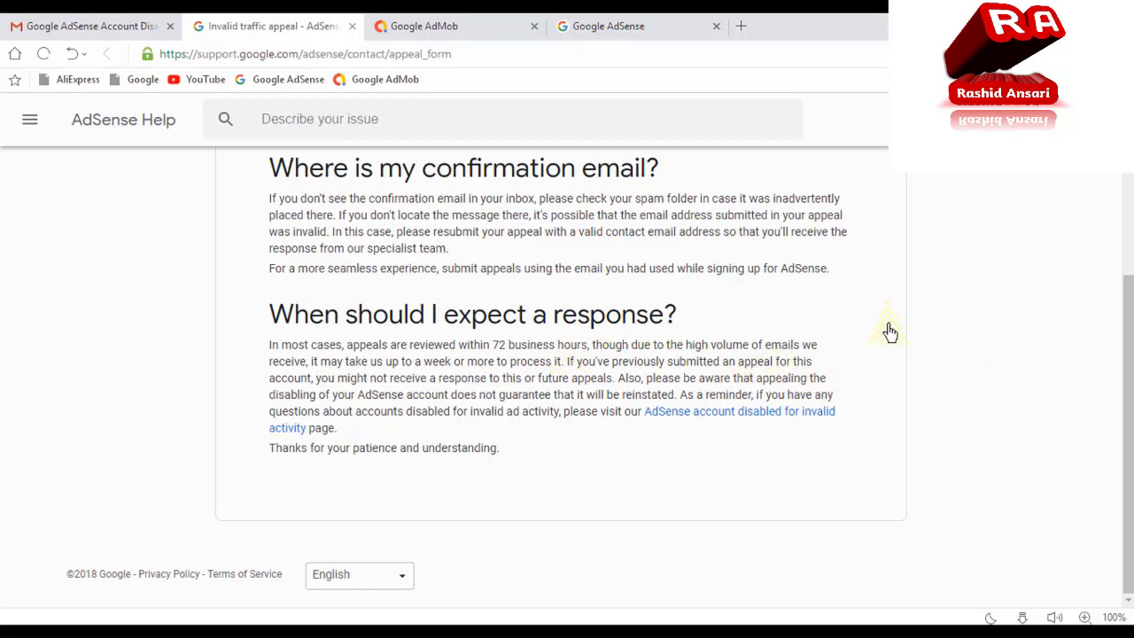
left_click_drag(1129, 373, 1107, 216)
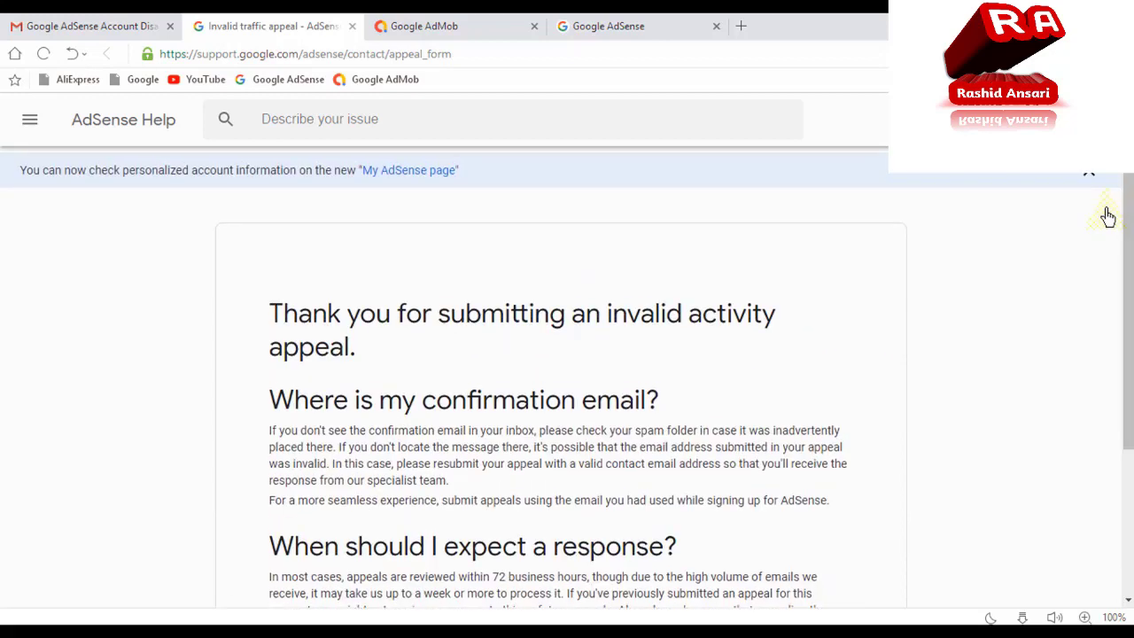